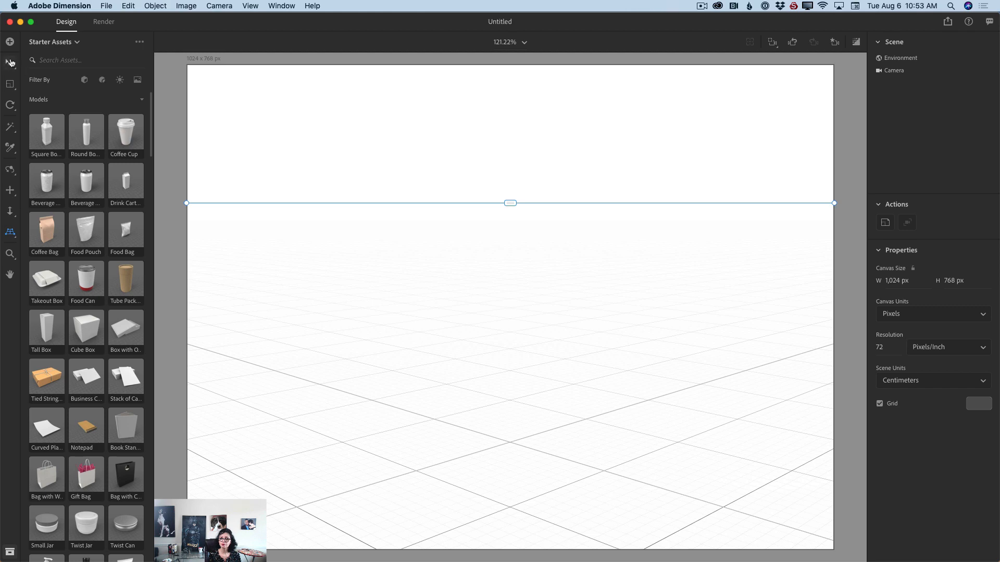
# Step: Set the environment's background color to bright yellow, RGB 255, 213, 0
pyautogui.click(10, 63)
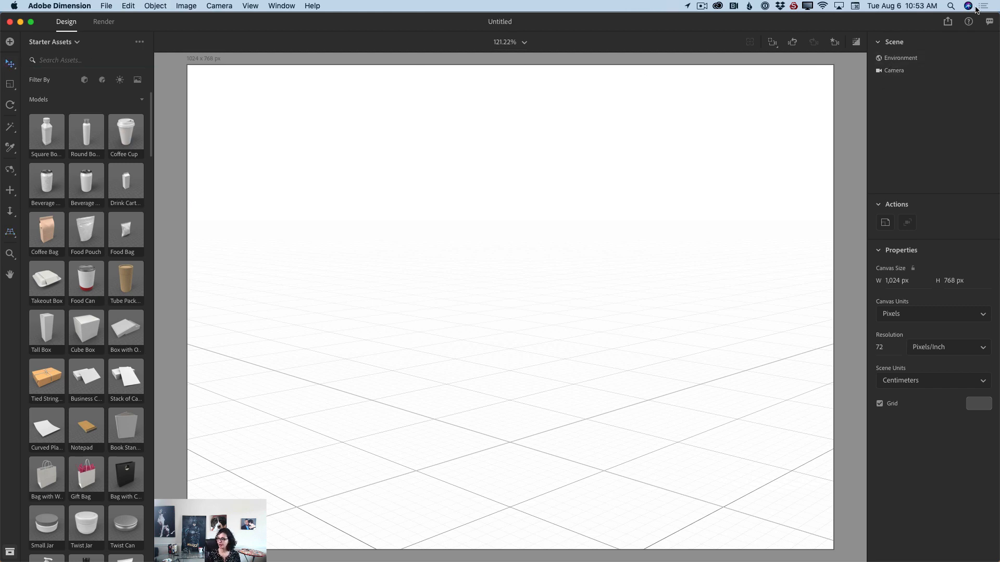
pyautogui.click(904, 61)
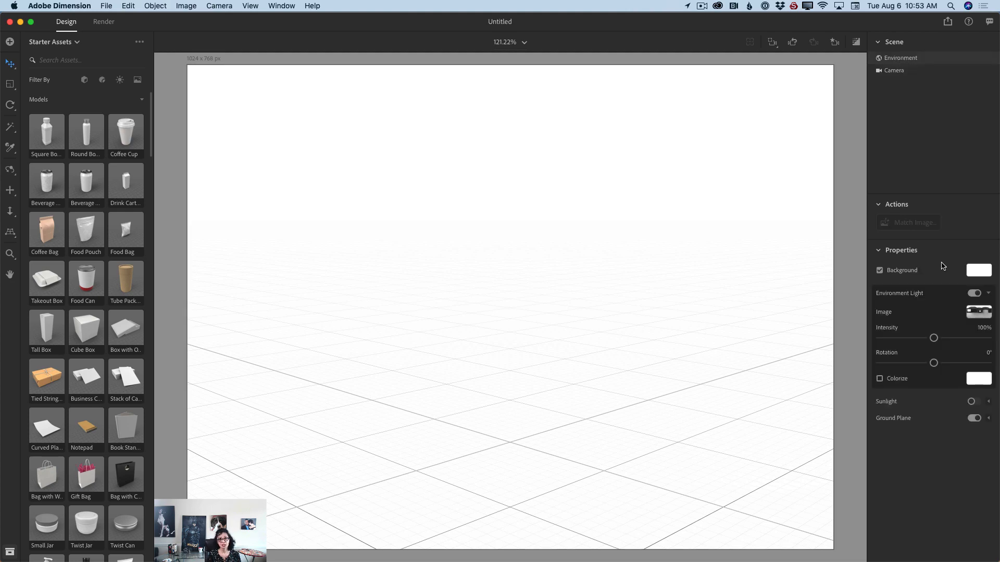
pyautogui.click(981, 274)
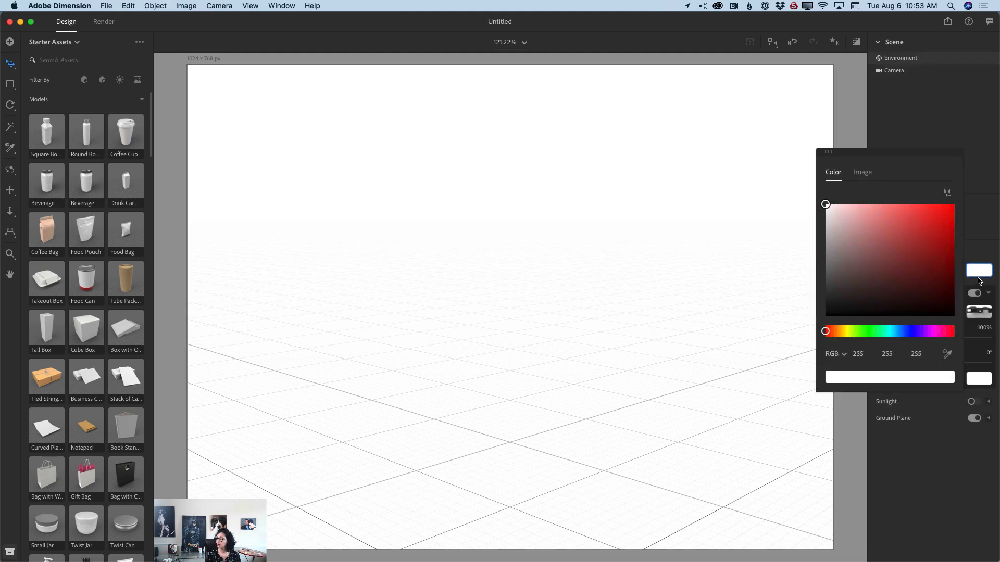
pyautogui.click(844, 333)
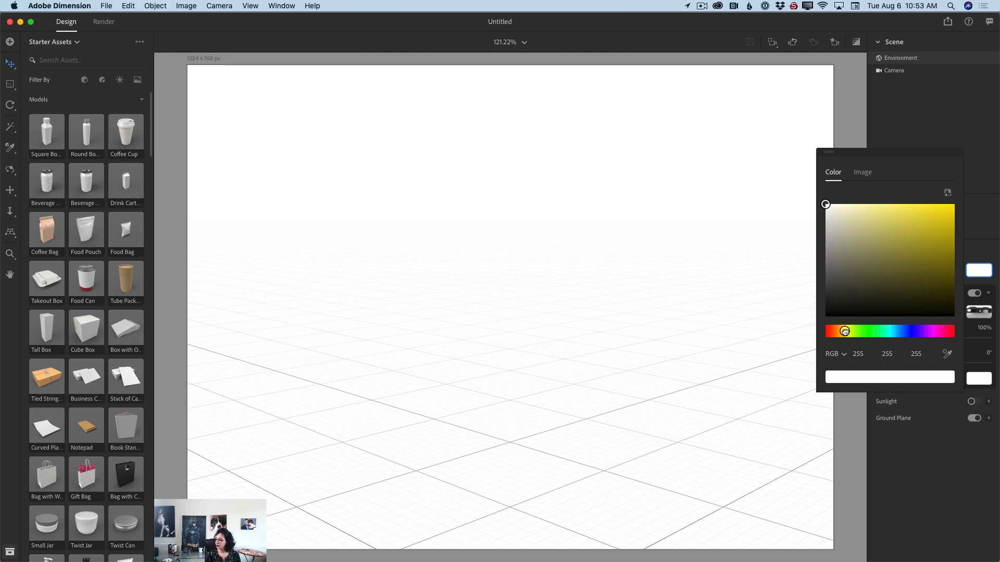
pyautogui.click(942, 213)
pyautogui.moveTo(942, 213); pyautogui.dragTo(959, 202)
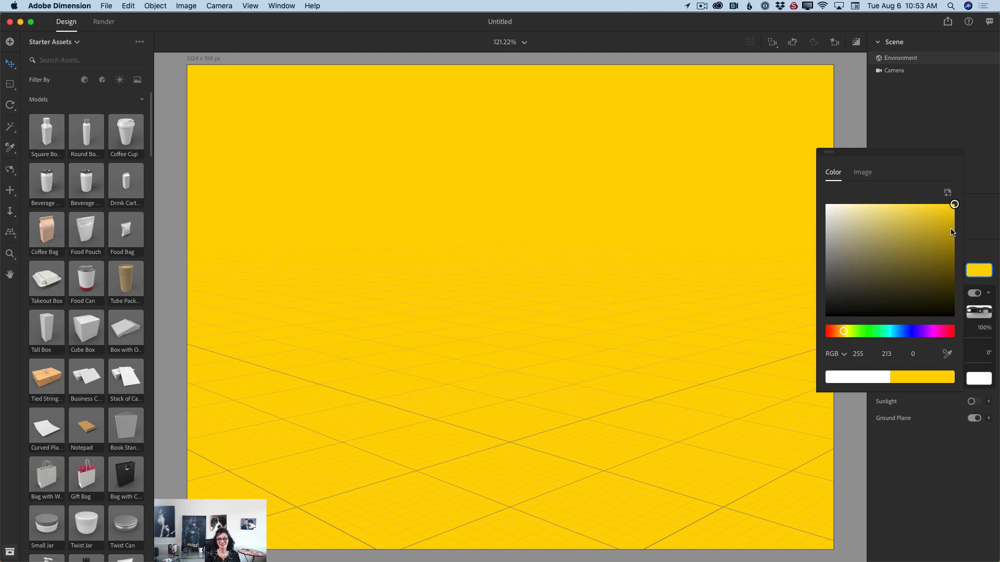
pyautogui.click(868, 177)
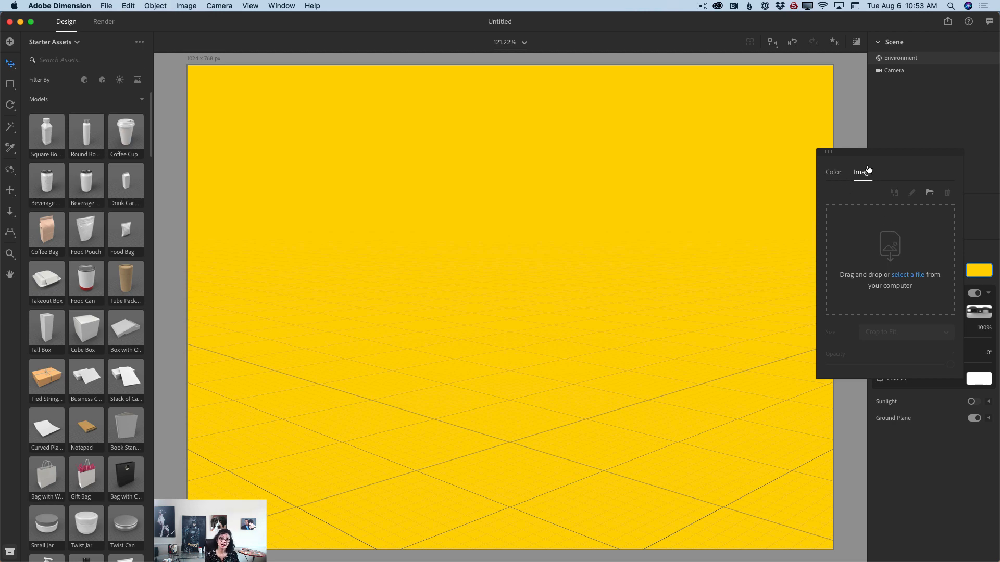
pyautogui.click(834, 173)
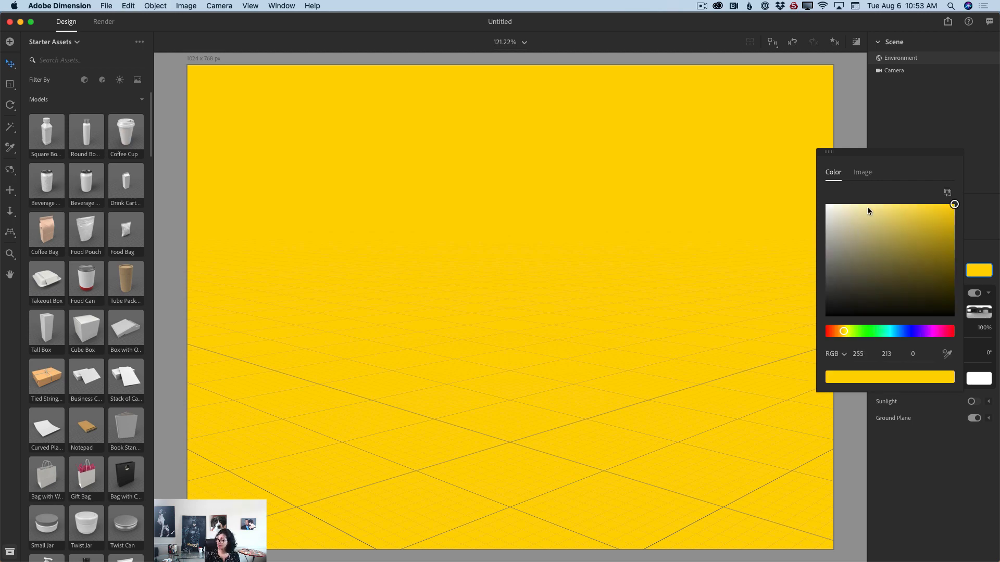
pyautogui.click(878, 145)
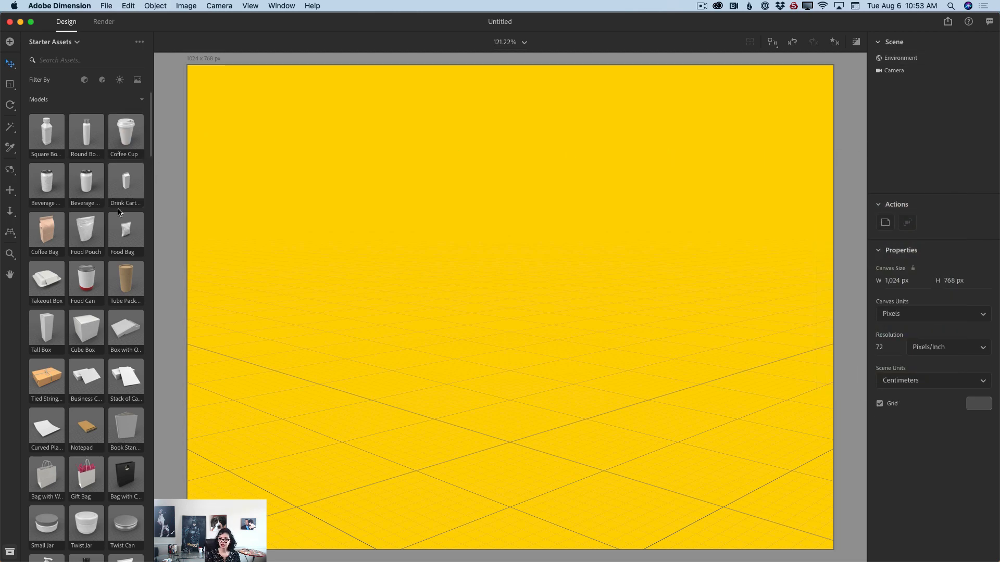
# Step: Add a Plane model from the starter assets to the scene
pyautogui.scroll(-5, 118, 212)
pyautogui.scroll(-15, 118, 212)
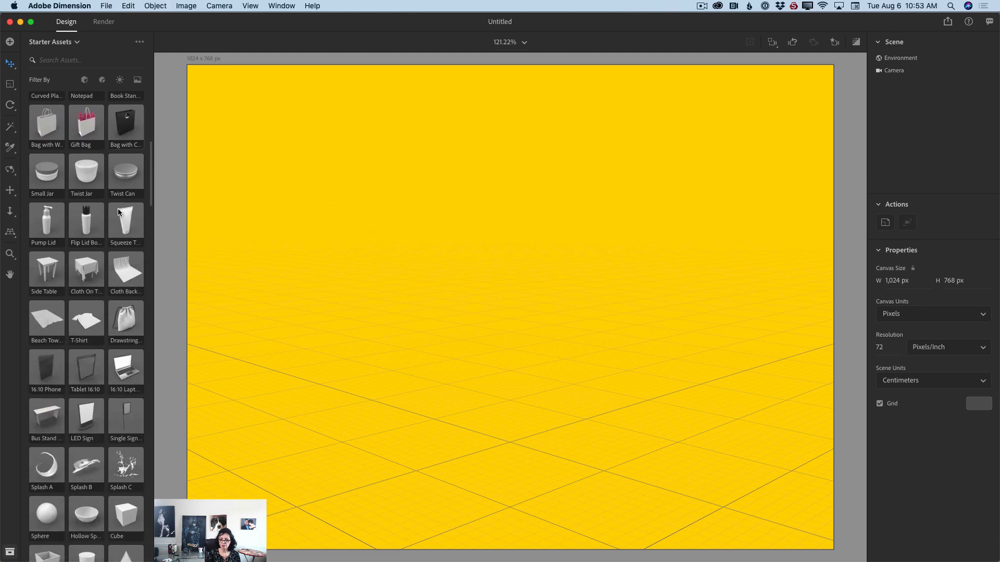
pyautogui.scroll(-9, 118, 212)
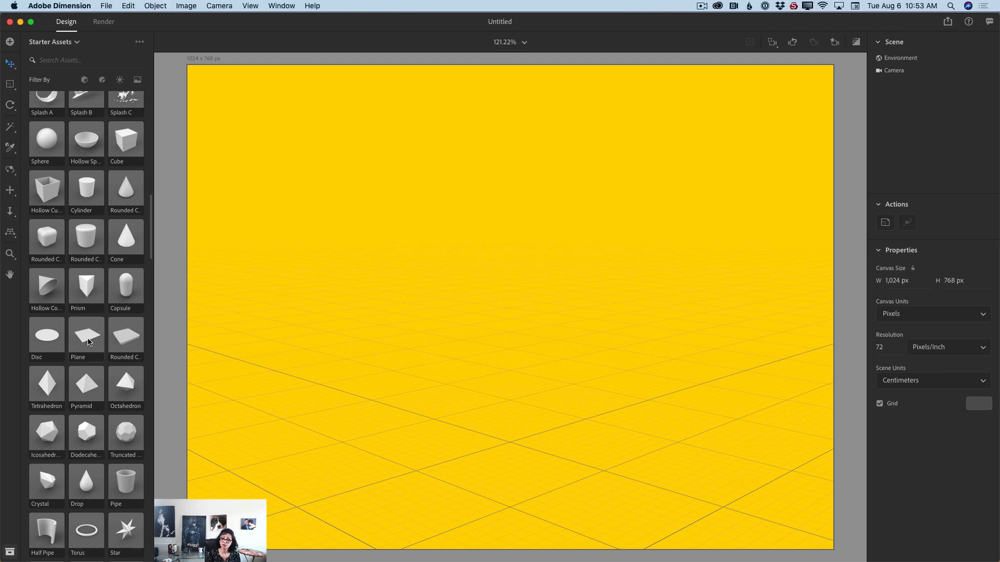
pyautogui.click(88, 342)
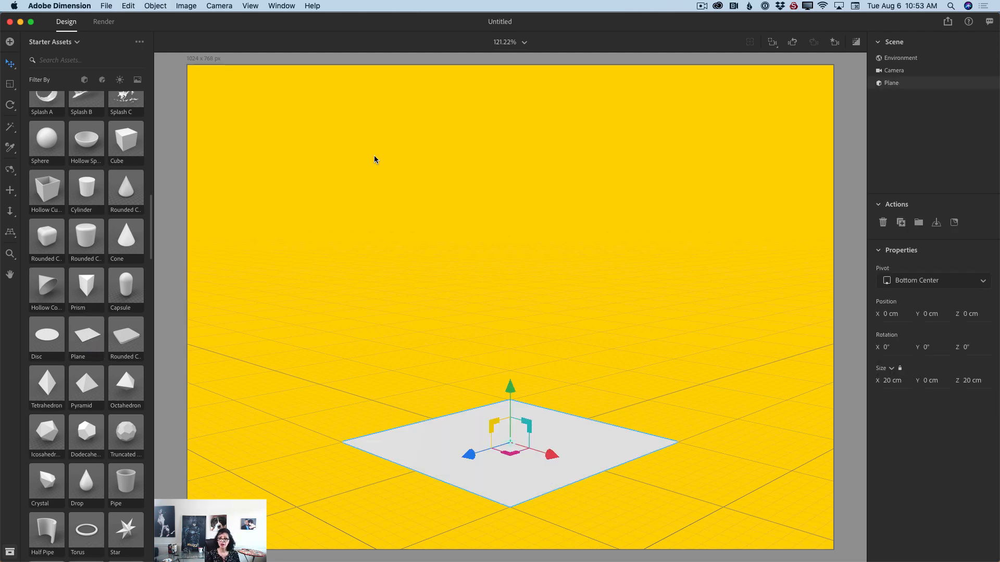
# Step: Scale the plane uniformly to about 73 cm square and apply the Vitrage Glass material to it
pyautogui.click(10, 85)
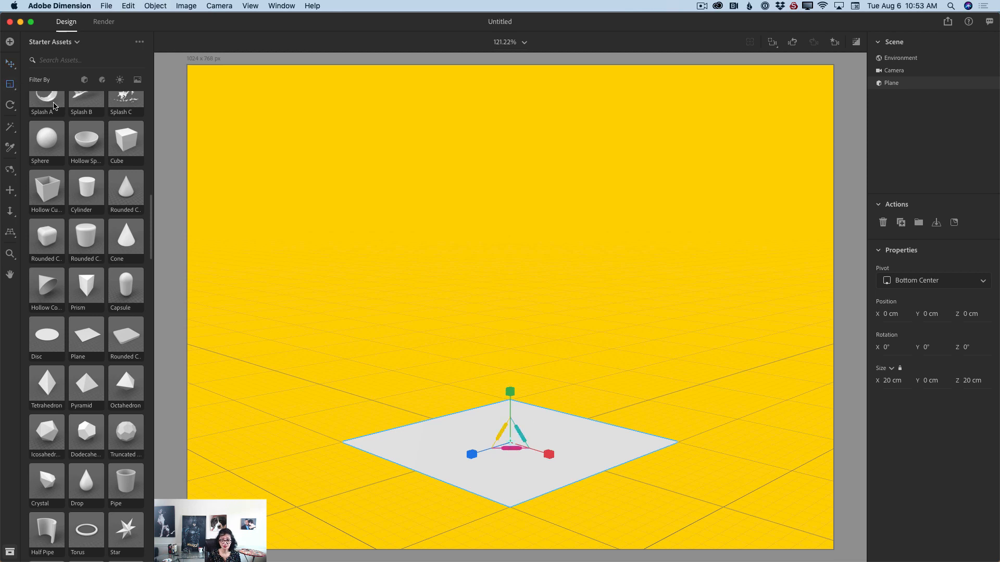
pyautogui.moveTo(515, 447); pyautogui.dragTo(529, 460)
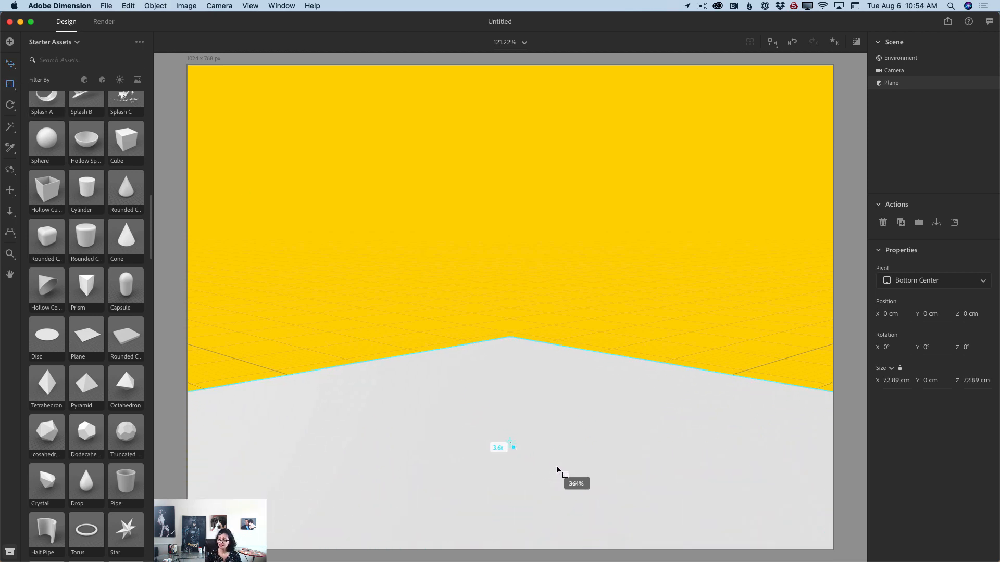
pyautogui.click(100, 81)
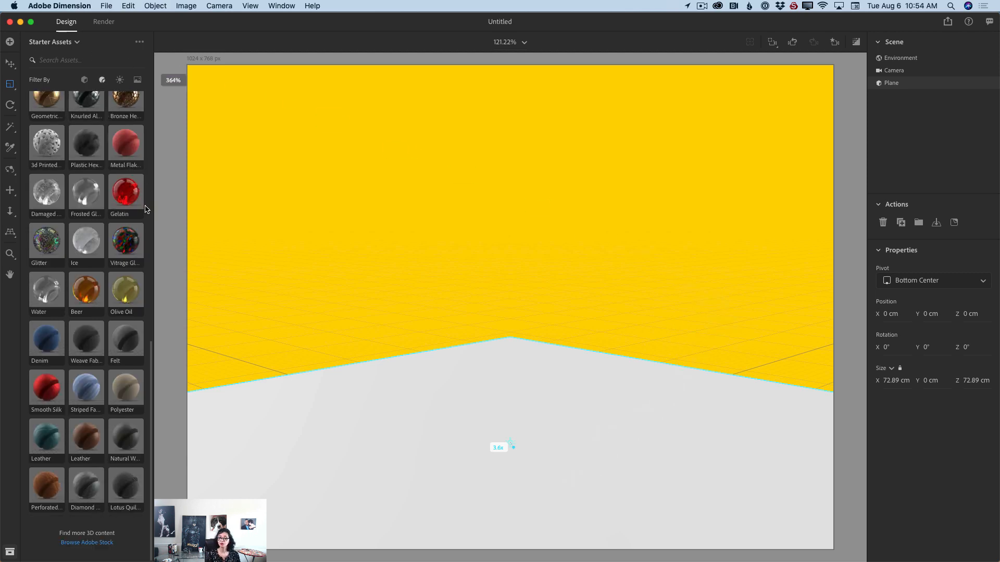
pyautogui.click(140, 250)
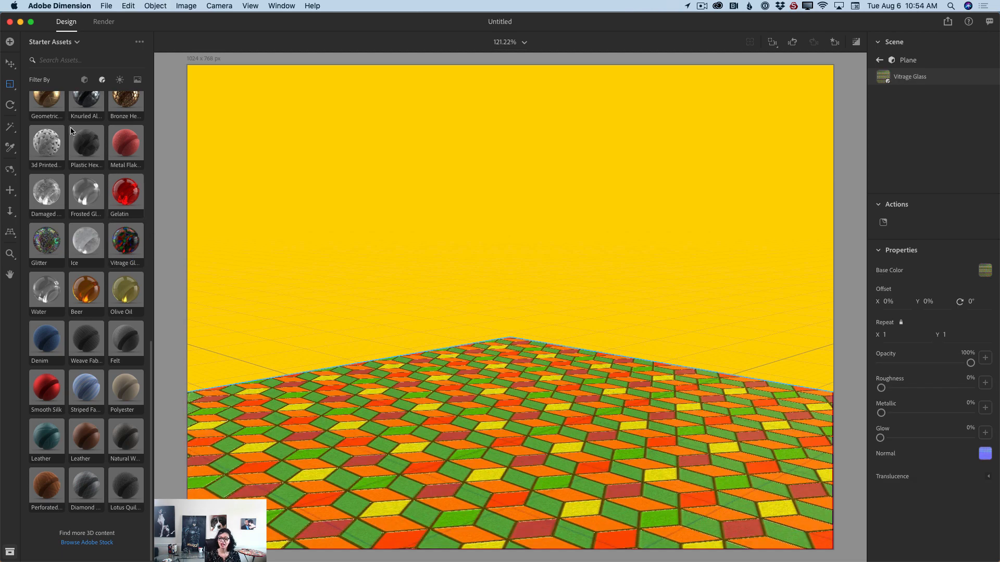
# Step: Add the Round Bottle model from the starter assets to the scene
pyautogui.click(86, 82)
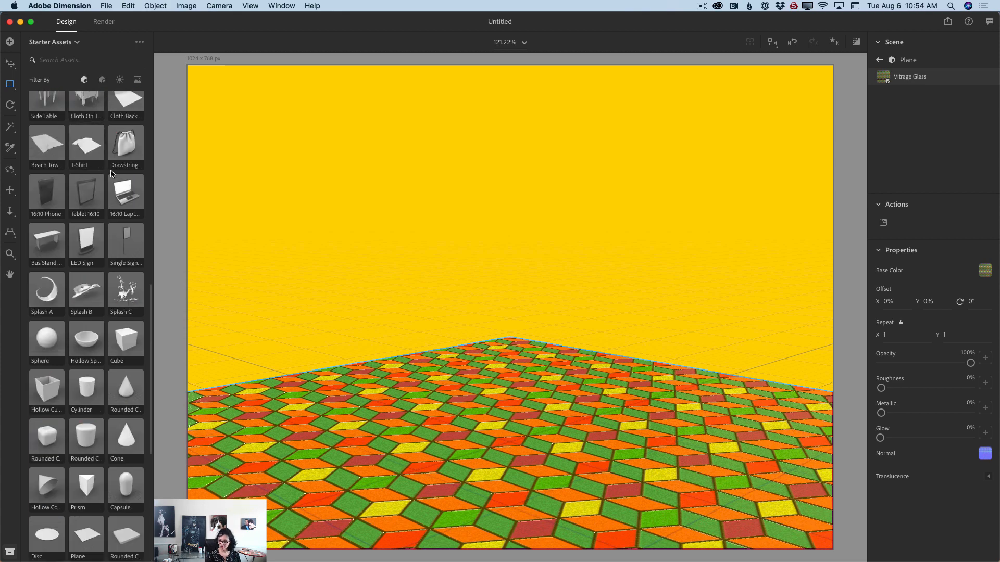
pyautogui.scroll(10, 103, 242)
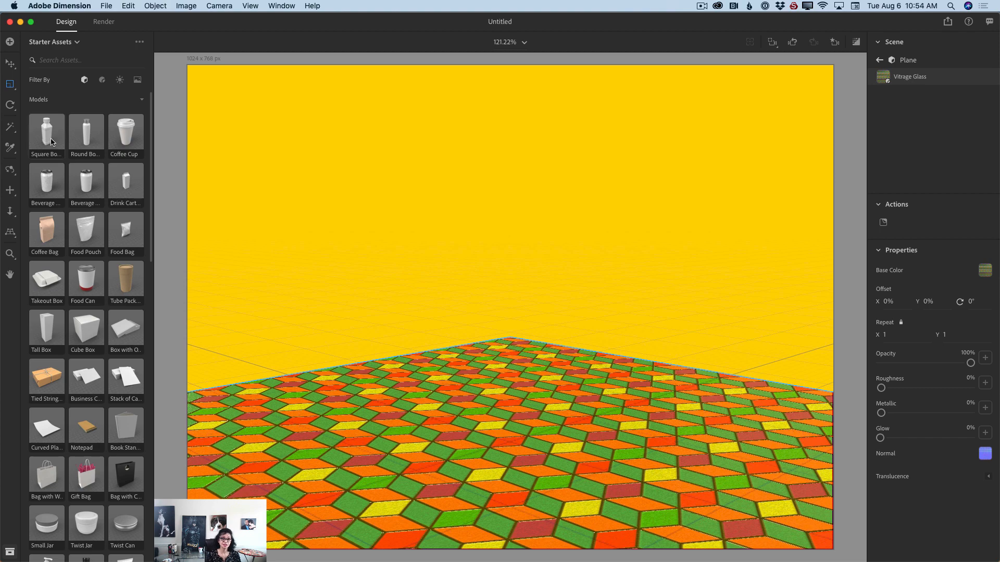
pyautogui.click(88, 142)
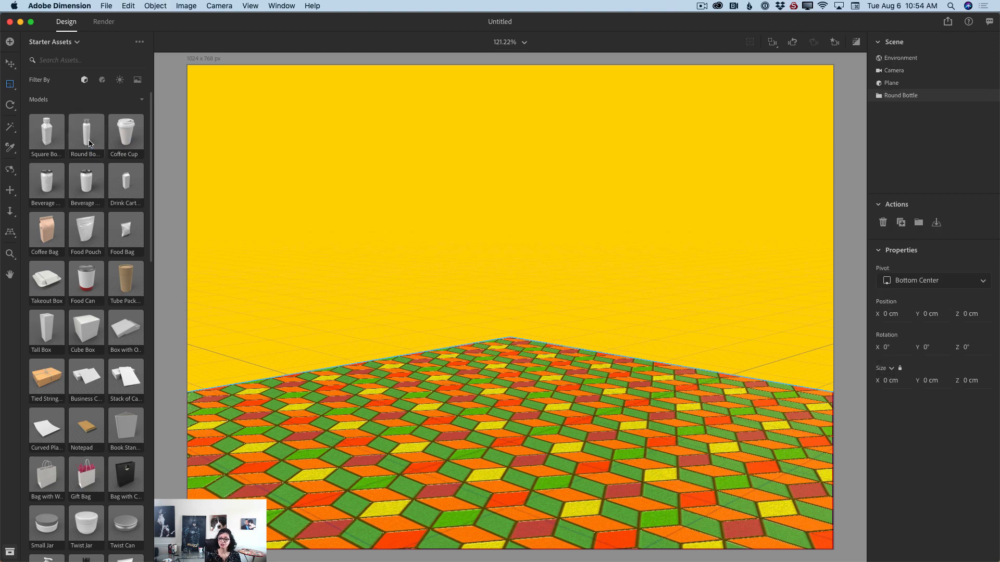
# Step: Rotate the bottle about 87° around the Z axis so it lies down, and move it to the ground
pyautogui.click(9, 106)
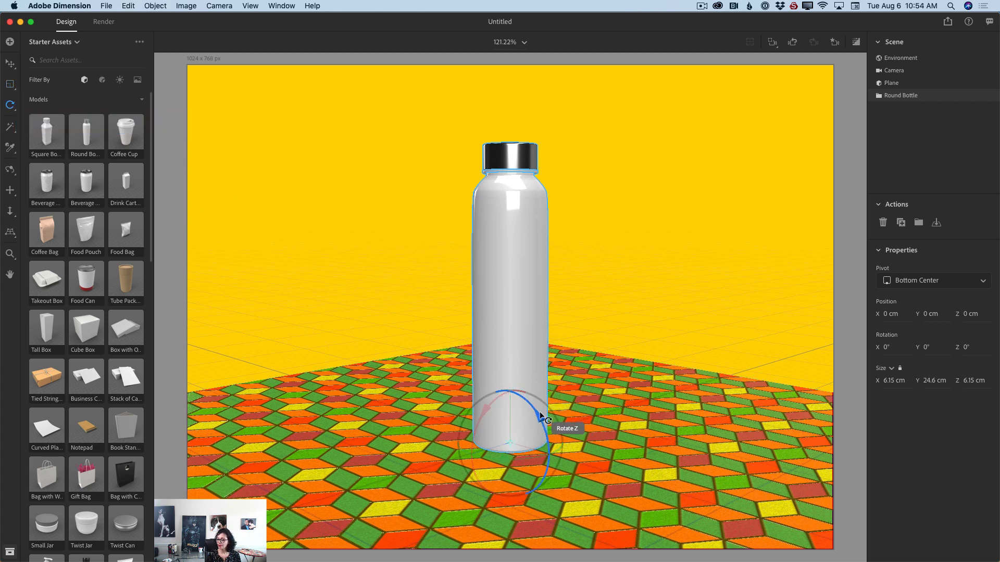
pyautogui.moveTo(540, 414); pyautogui.dragTo(471, 361)
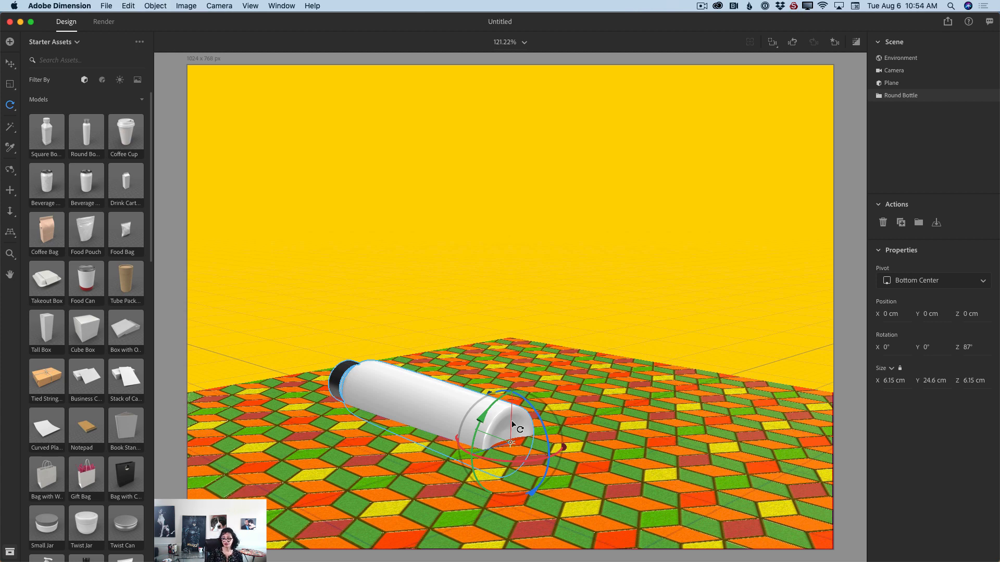
pyautogui.click(936, 224)
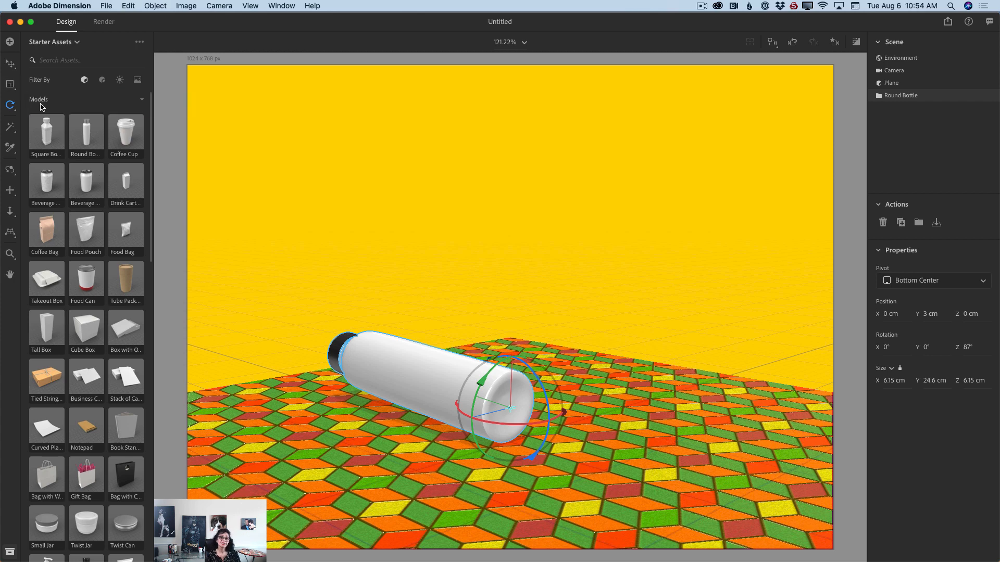
# Step: Scale the bottle uniformly to about 8.35 × 33.4 × 8.35 cm and move it to the ground again
pyautogui.click(10, 85)
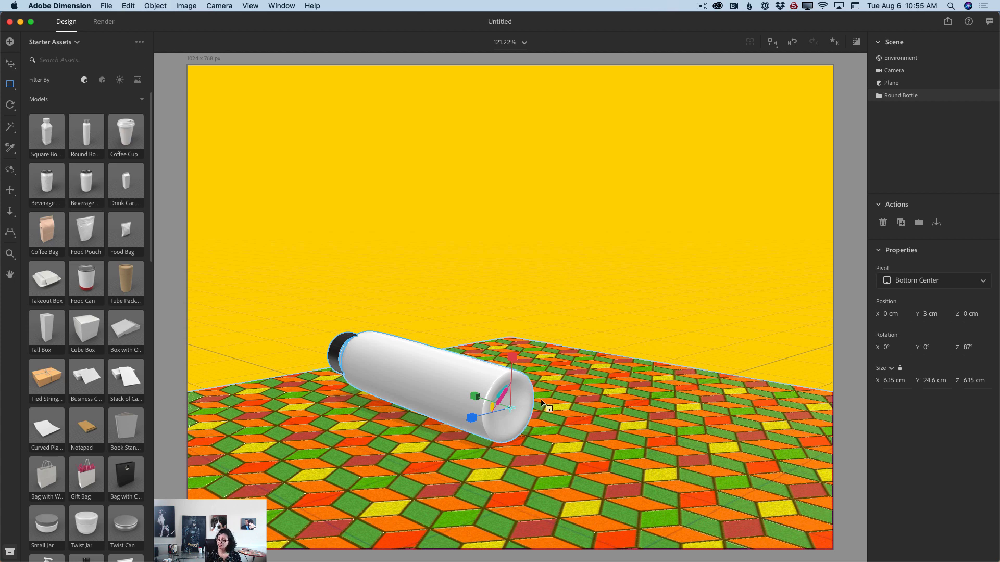
pyautogui.moveTo(502, 394)
pyautogui.mouseDown()
pyautogui.moveTo(485, 387)
pyautogui.moveTo(508, 394)
pyautogui.mouseUp()
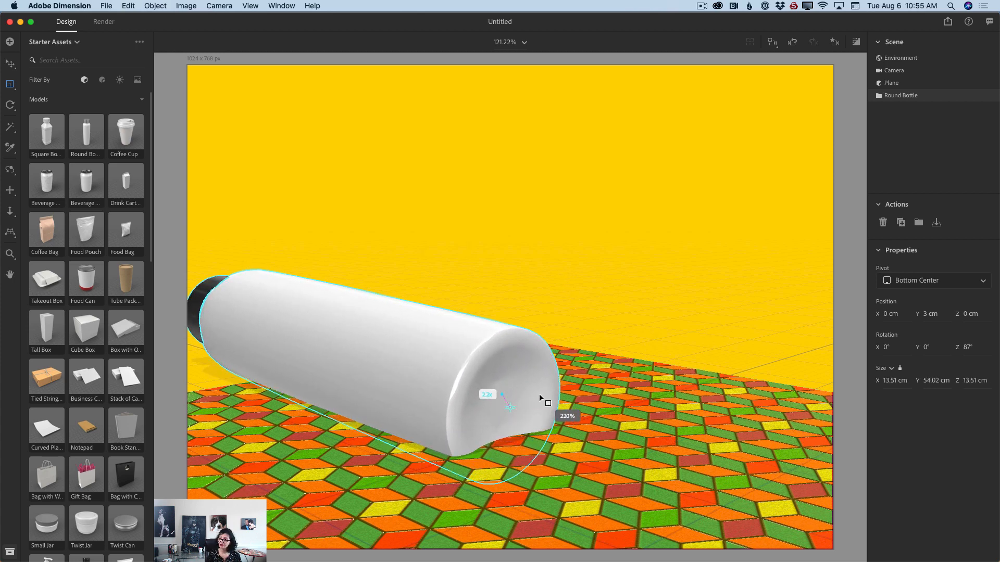
pyautogui.moveTo(583, 342); pyautogui.dragTo(505, 399)
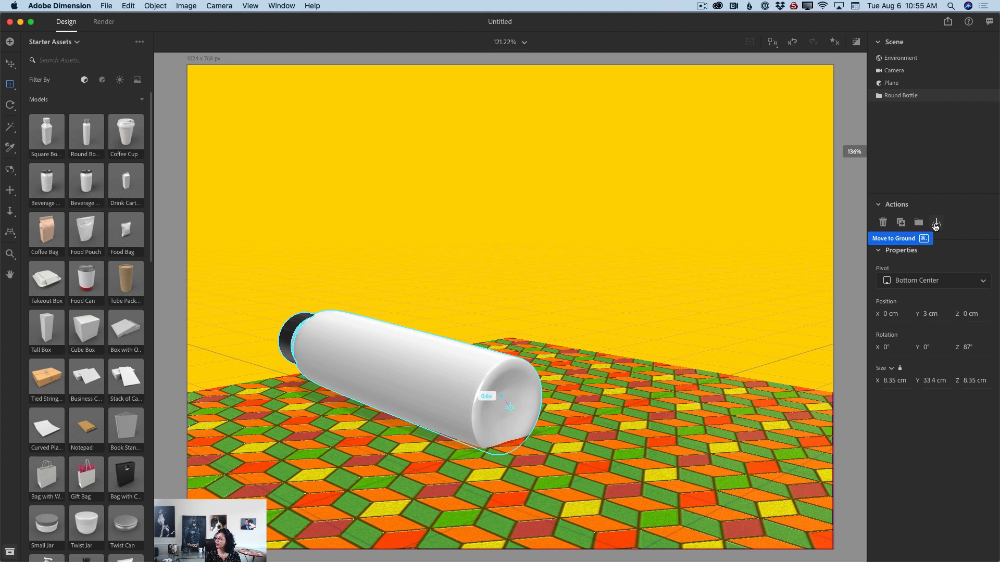
pyautogui.click(936, 224)
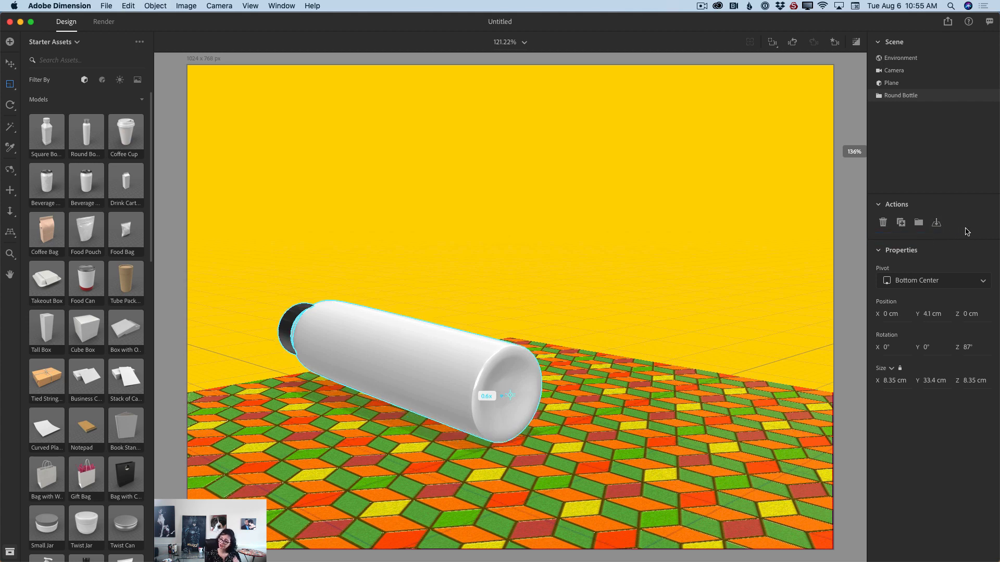
# Step: Turn on the render preview and inspect the bottle and patterned floor at full size, returning it to the small window
pyautogui.click(855, 42)
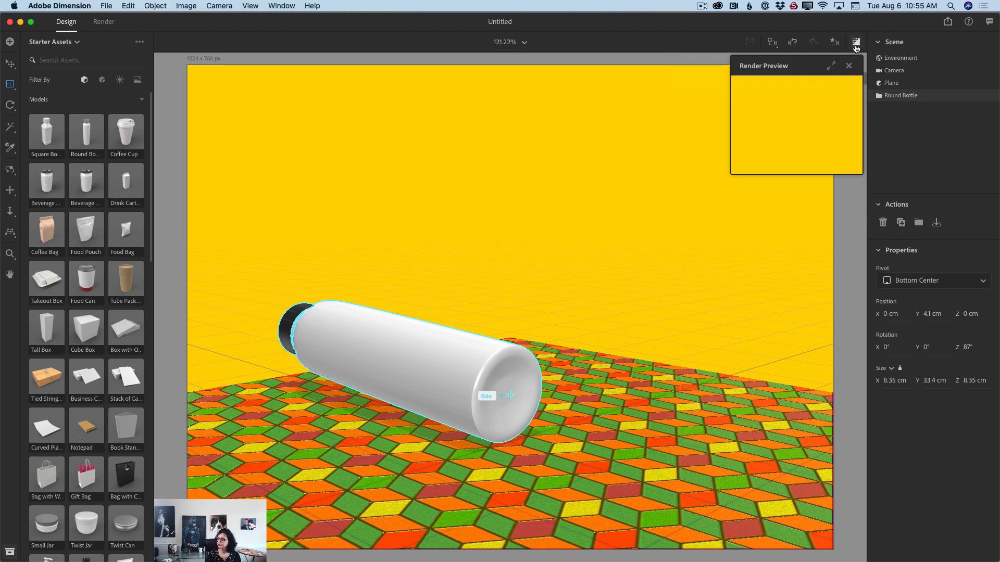
pyautogui.click(832, 66)
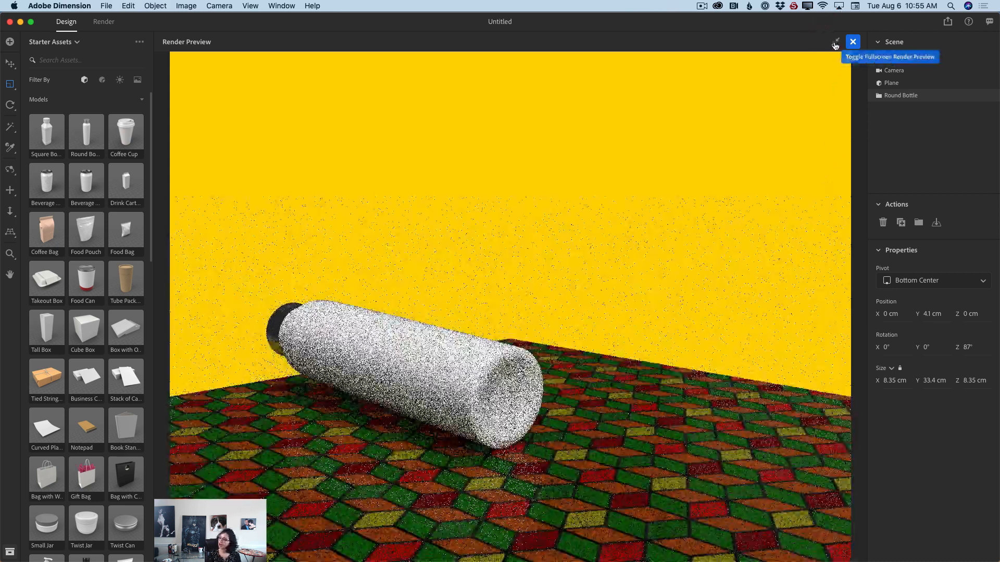
pyautogui.click(835, 42)
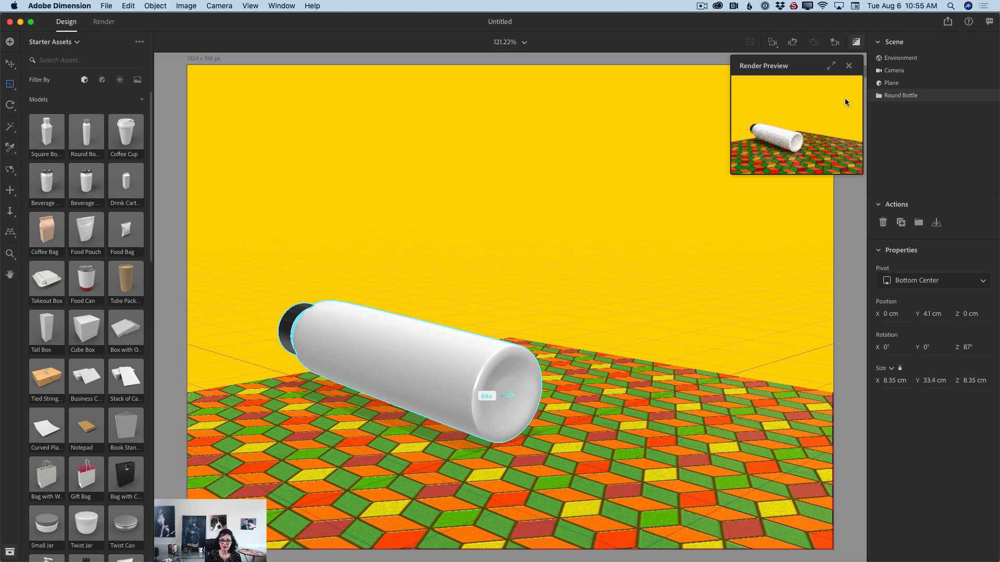
pyautogui.scroll(1, 454, 124)
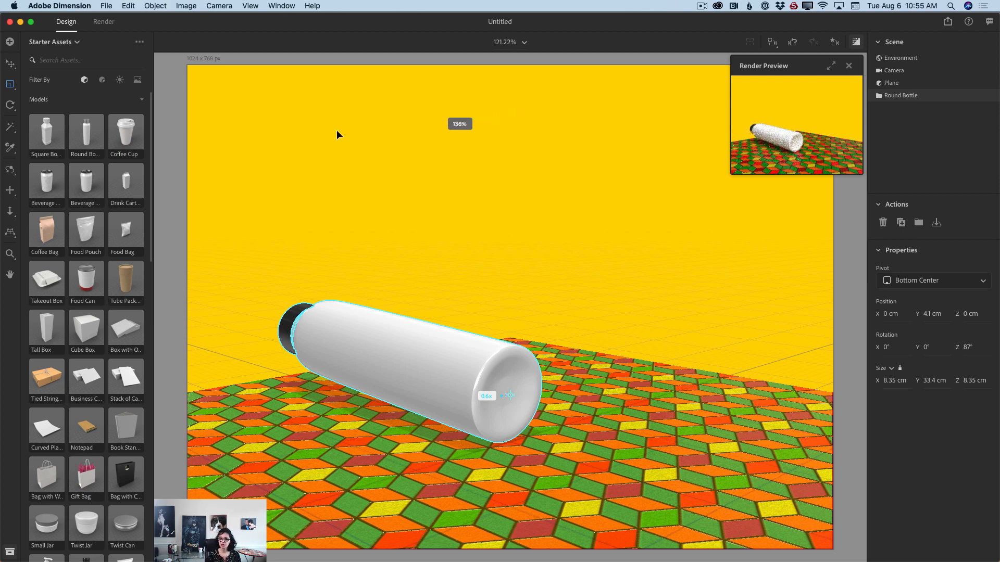
# Step: Orbit the camera to a higher angle looking down on the bottle and plane, checking the enlarged render preview along the way
pyautogui.click(14, 172)
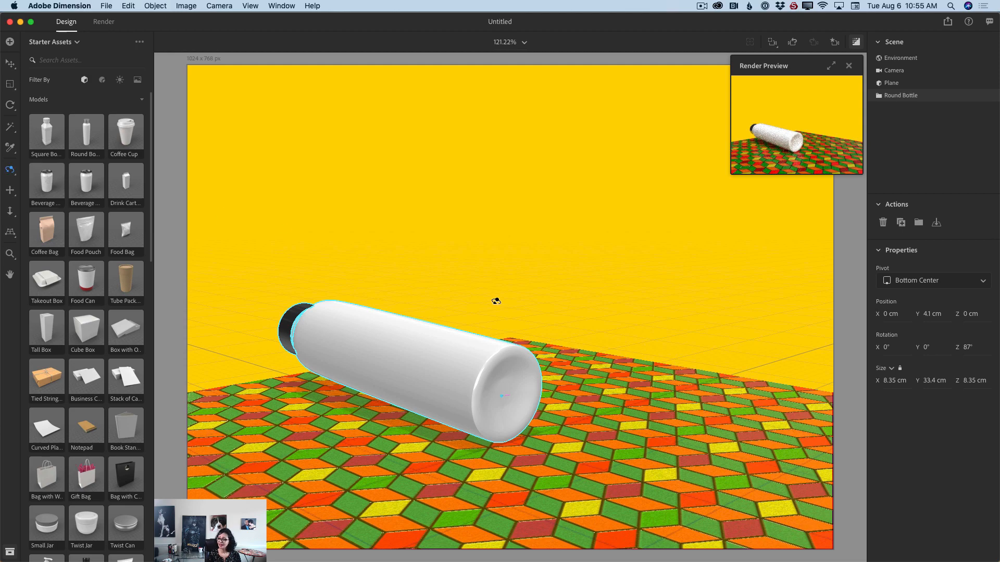
pyautogui.moveTo(495, 298); pyautogui.dragTo(539, 365)
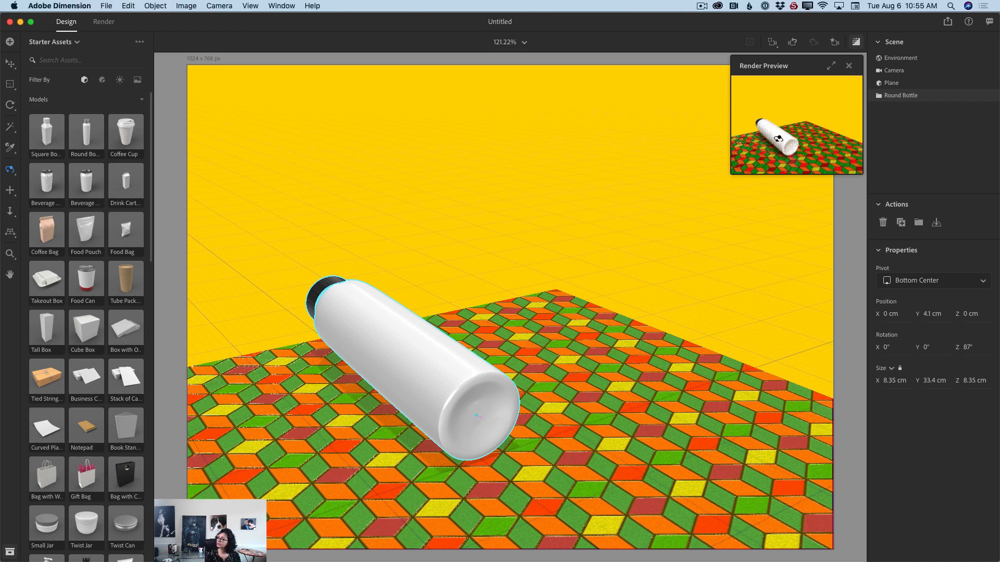
pyautogui.click(832, 66)
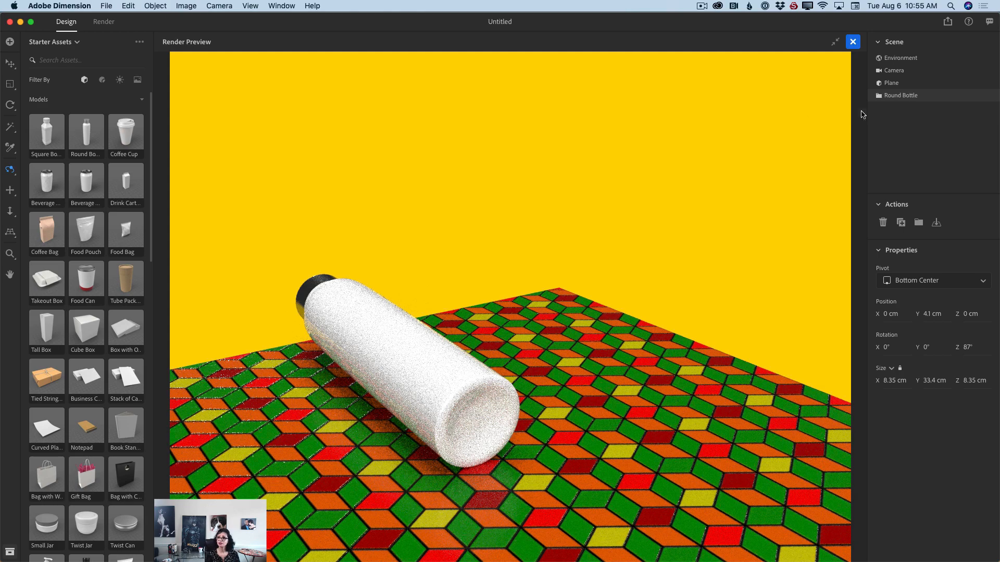
pyautogui.click(835, 42)
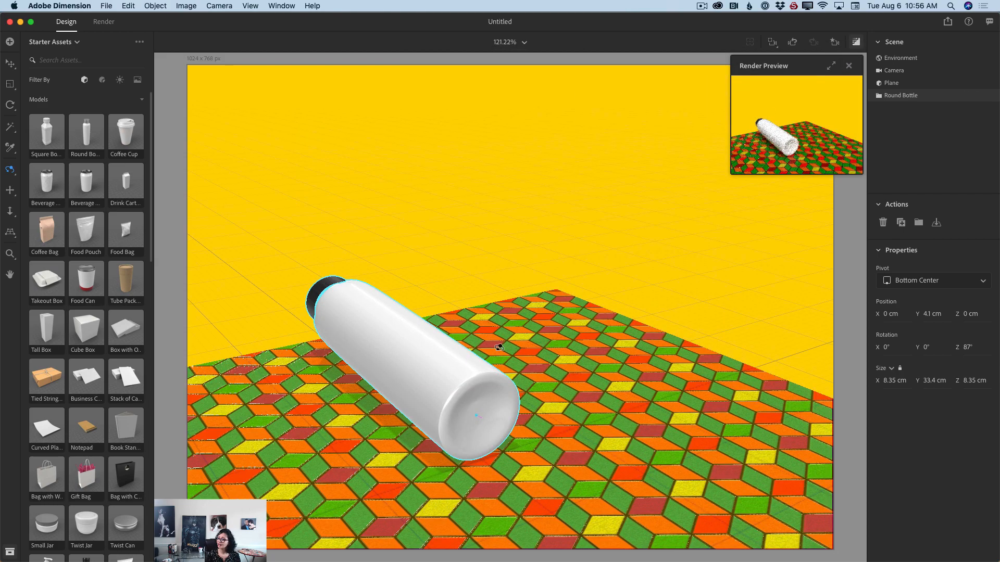
pyautogui.moveTo(492, 374); pyautogui.dragTo(481, 464)
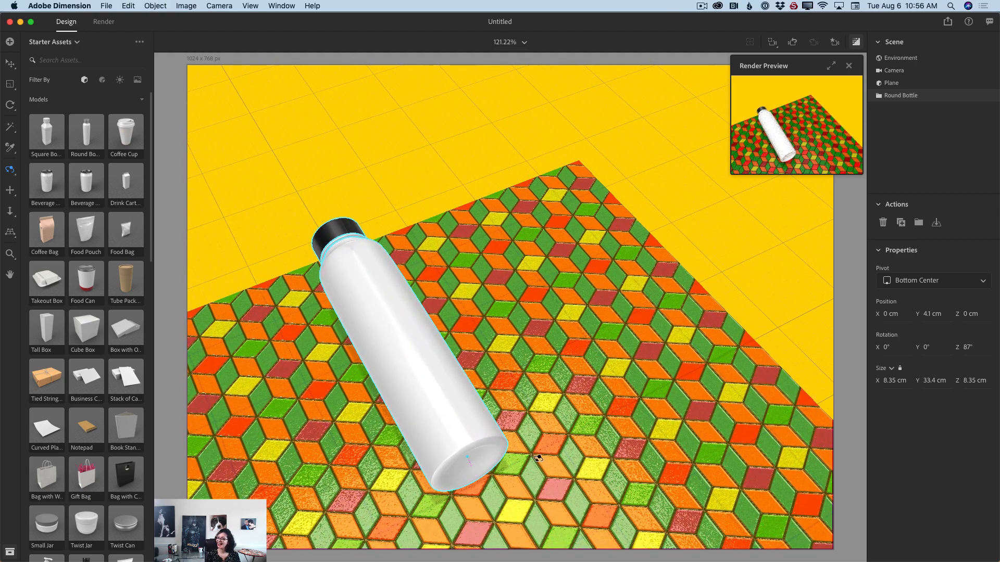
pyautogui.moveTo(543, 442); pyautogui.dragTo(554, 428)
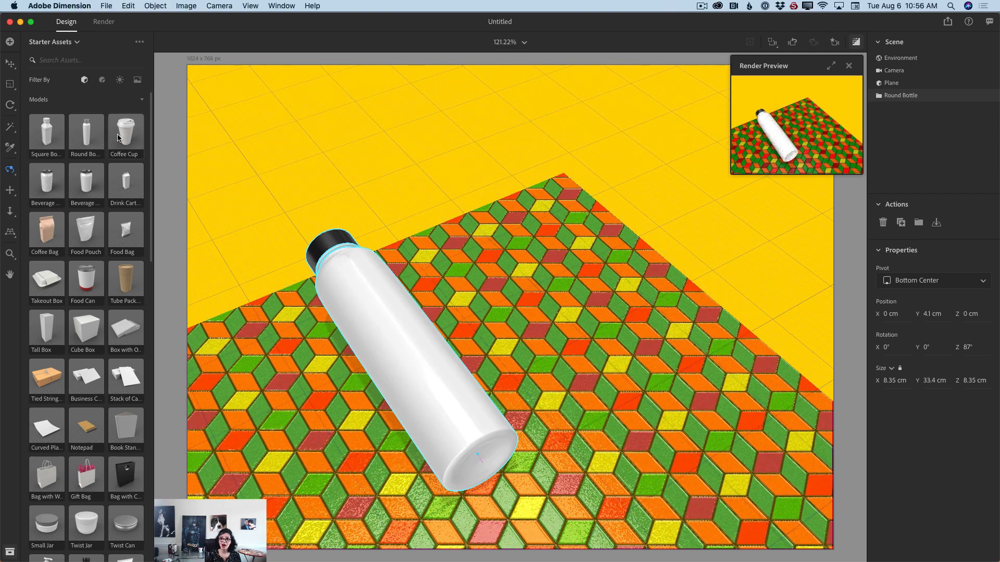
# Step: Scale the whole bottle uniformly to about 12.21 × 48.81 × 12.21 cm and move it to the ground
pyautogui.click(10, 83)
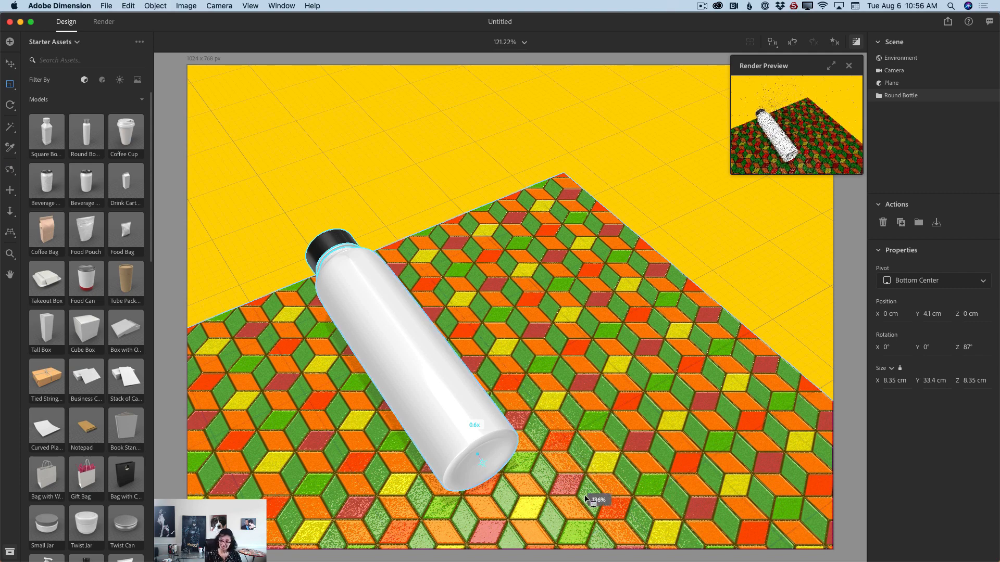
pyautogui.moveTo(476, 461); pyautogui.dragTo(468, 462)
pyautogui.click(936, 223)
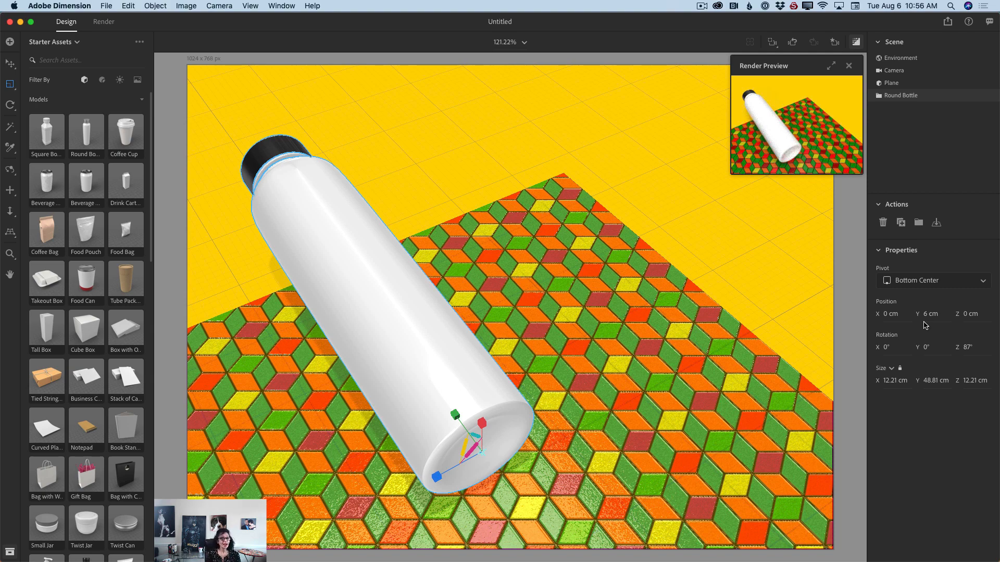
# Step: Apply the Clean Gold material to the Bottle part of the Round Bottle group and check it in the enlarged render preview
pyautogui.click(102, 79)
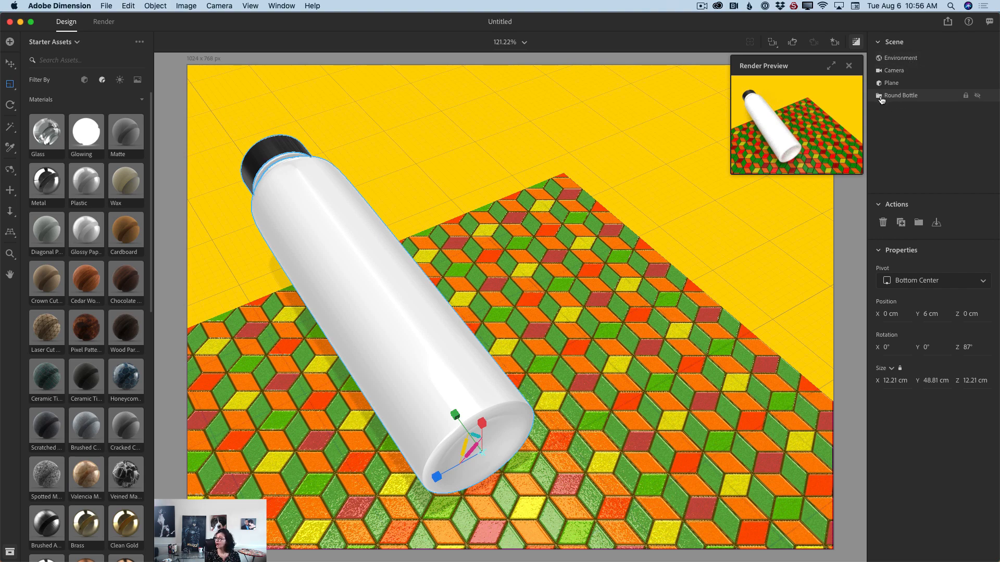
pyautogui.click(880, 96)
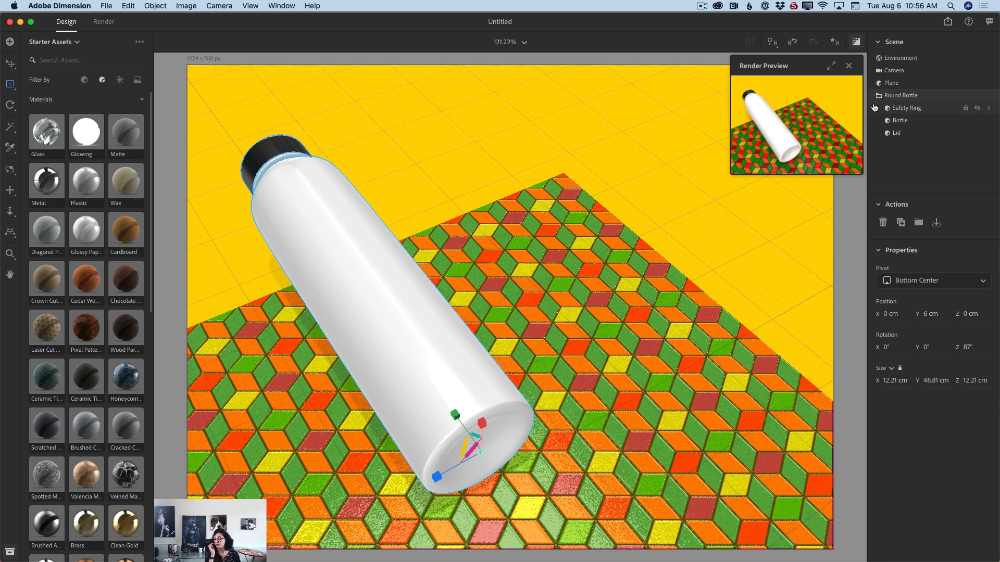
pyautogui.click(907, 122)
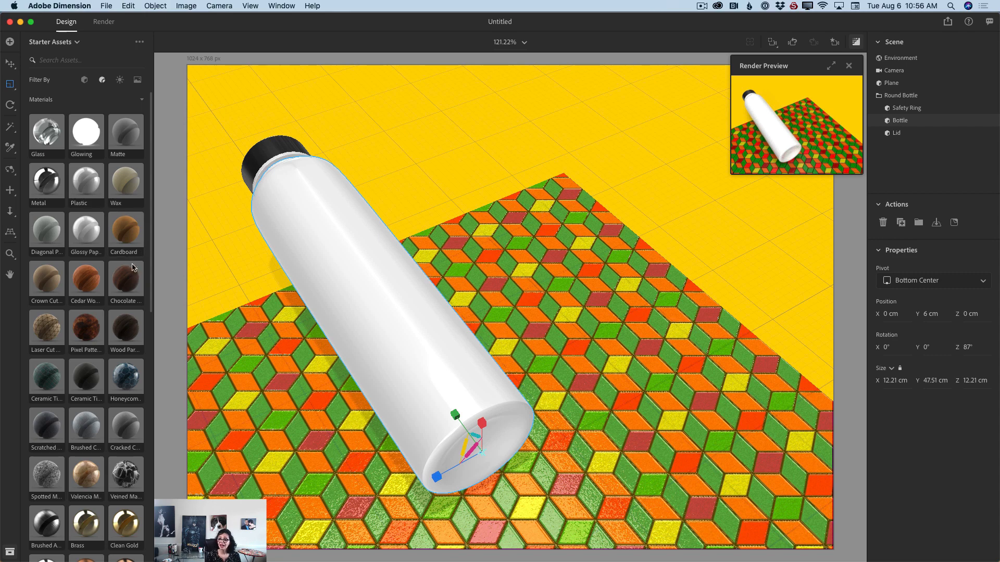
pyautogui.moveTo(152, 266); pyautogui.dragTo(161, 343)
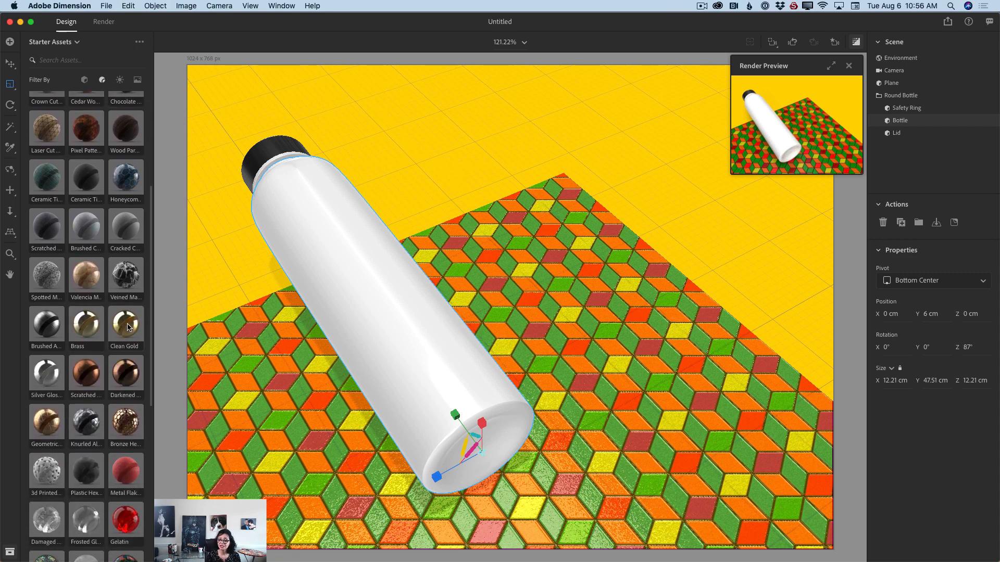
pyautogui.click(128, 329)
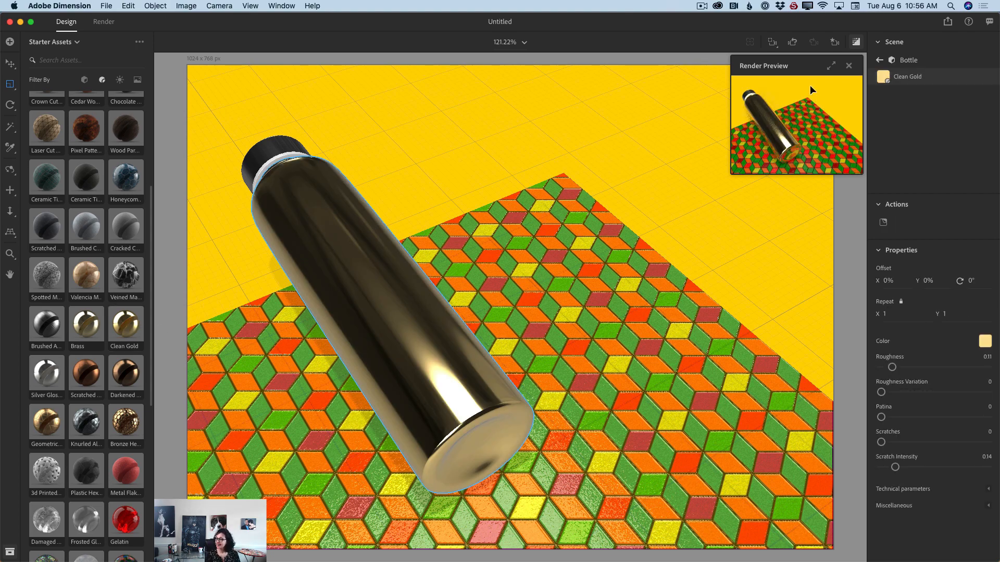
pyautogui.click(831, 66)
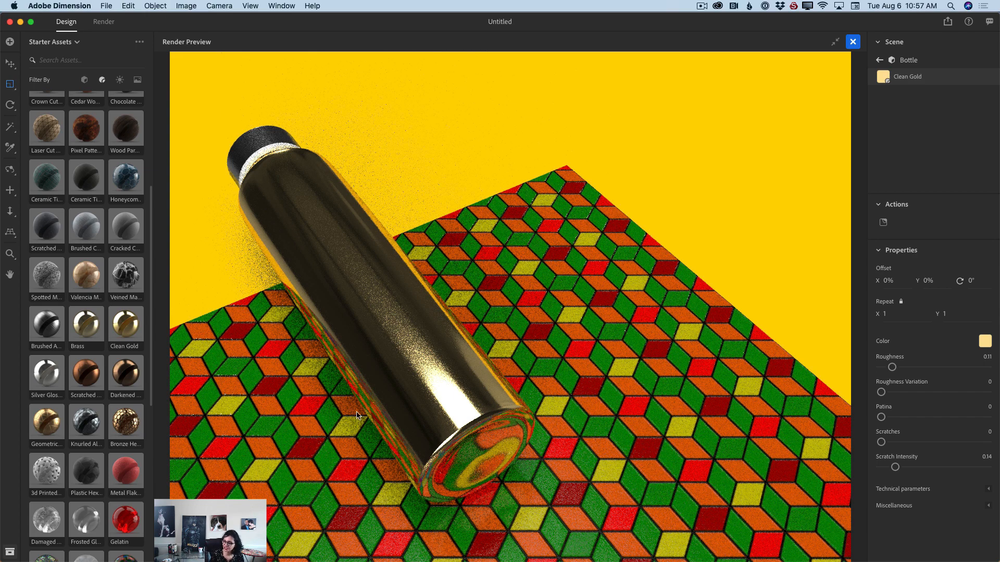
pyautogui.click(835, 42)
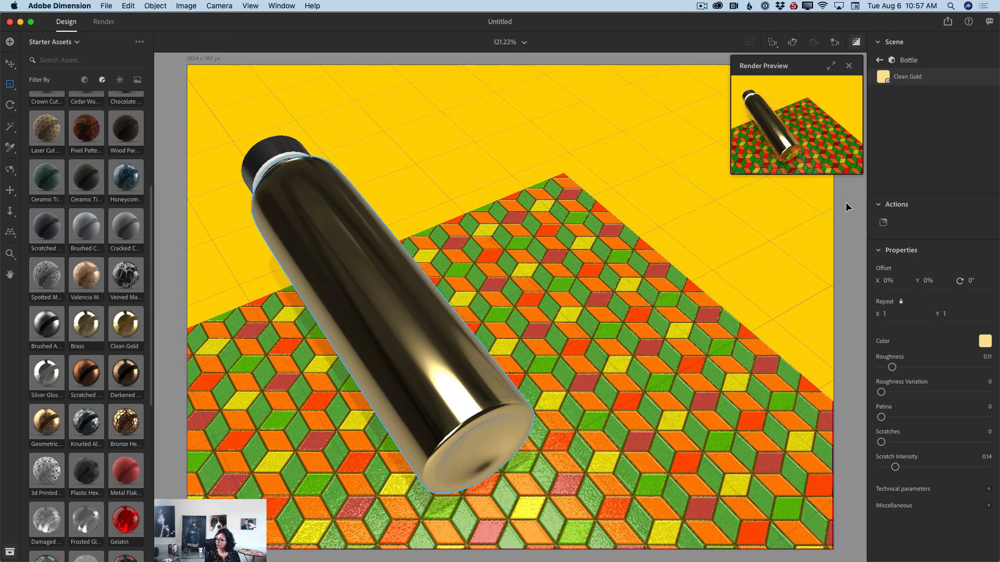
# Step: Apply the red Smooth Silk material to the bottle's Lid
pyautogui.click(880, 62)
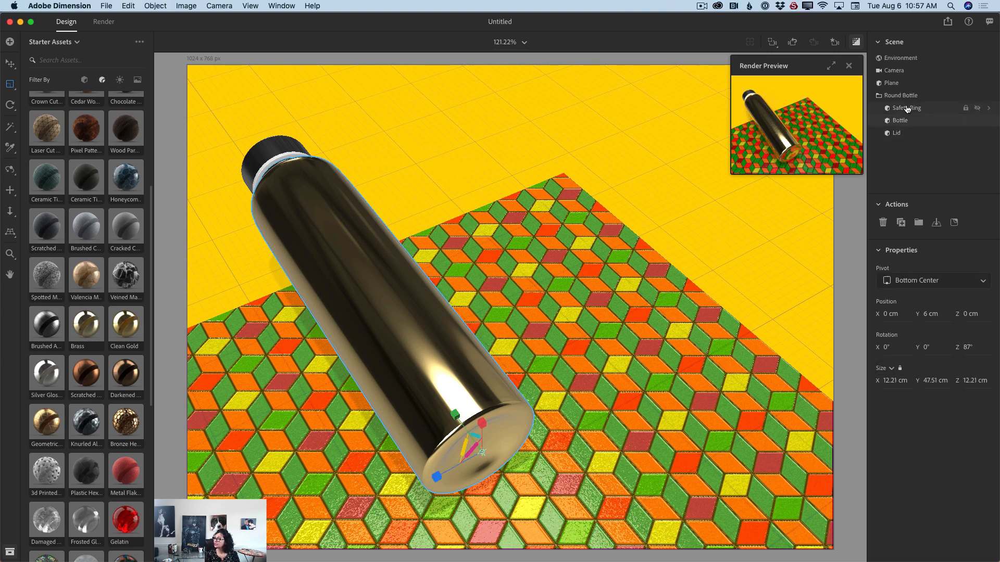
pyautogui.click(898, 135)
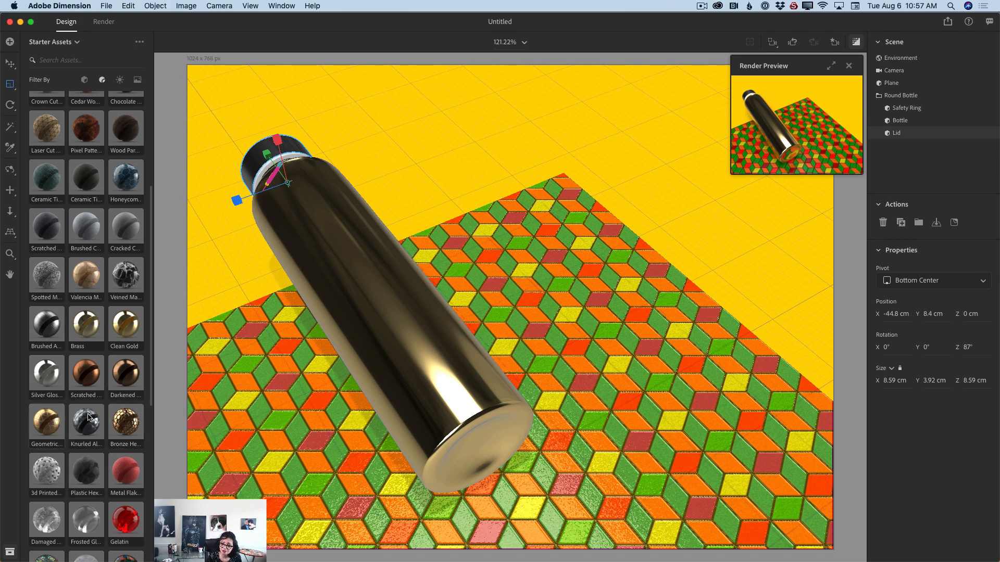
pyautogui.moveTo(147, 384); pyautogui.dragTo(161, 482)
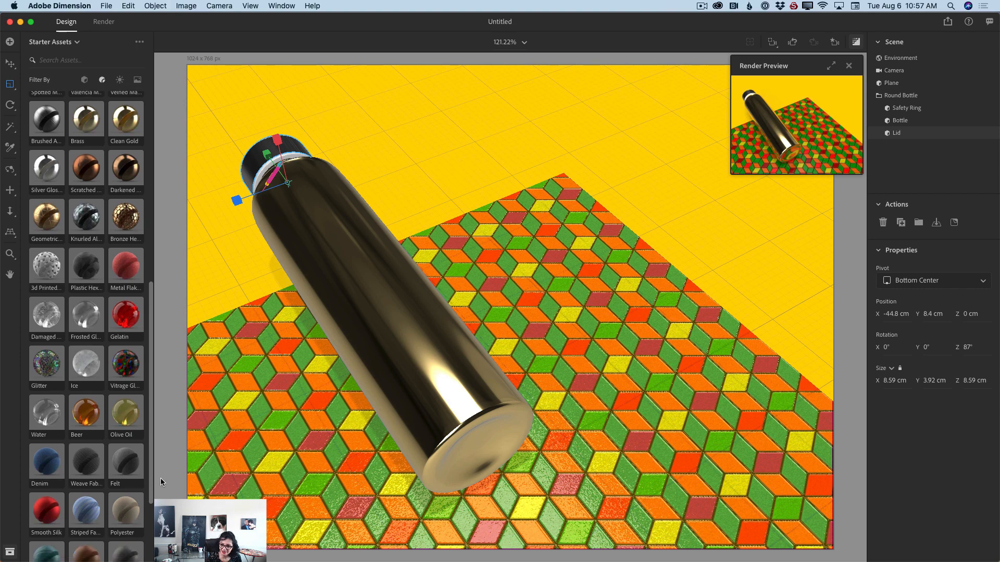
pyautogui.click(62, 513)
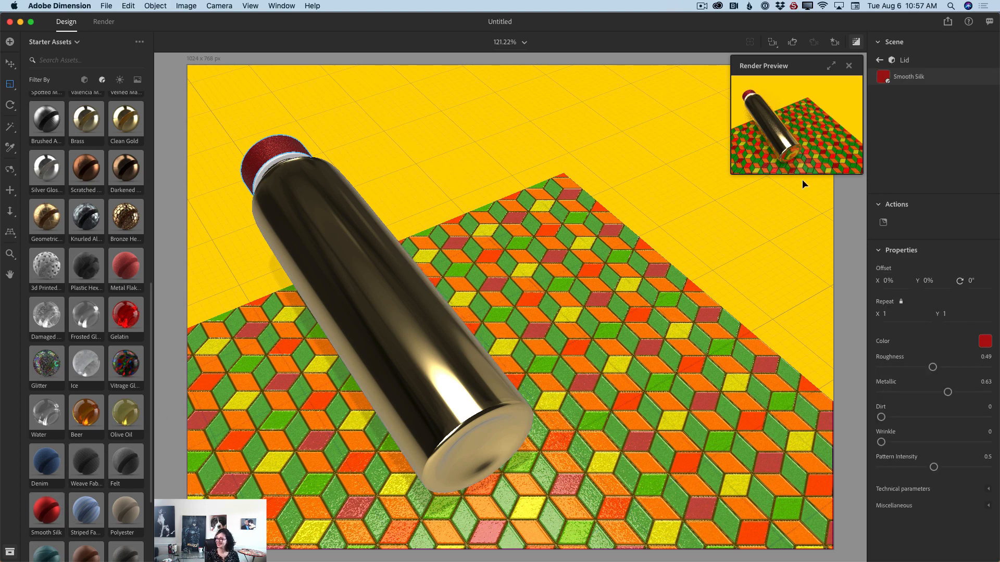
# Step: Apply the Geometric Metal material to the Safety Ring and check it in the enlarged render preview
pyautogui.click(880, 60)
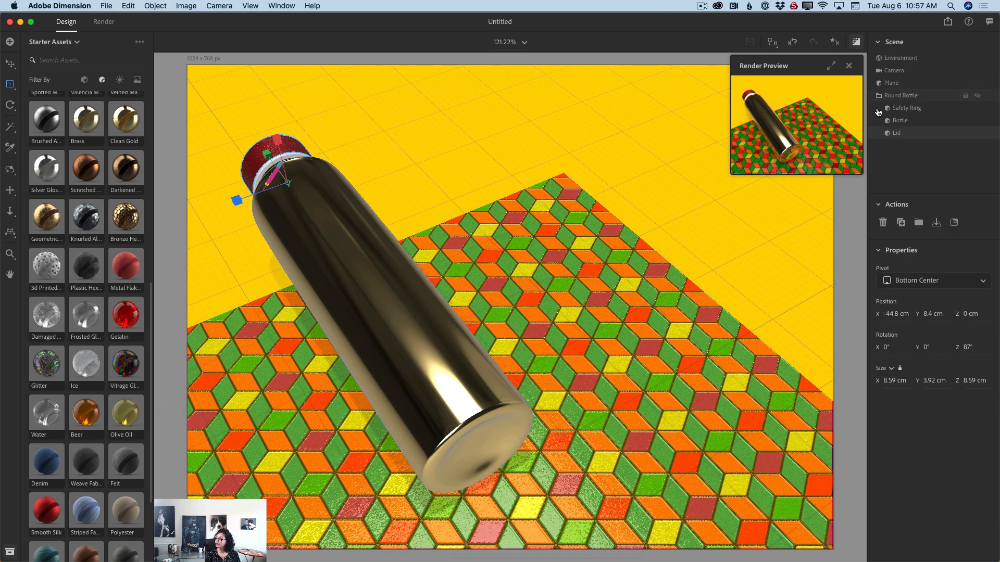
pyautogui.click(909, 109)
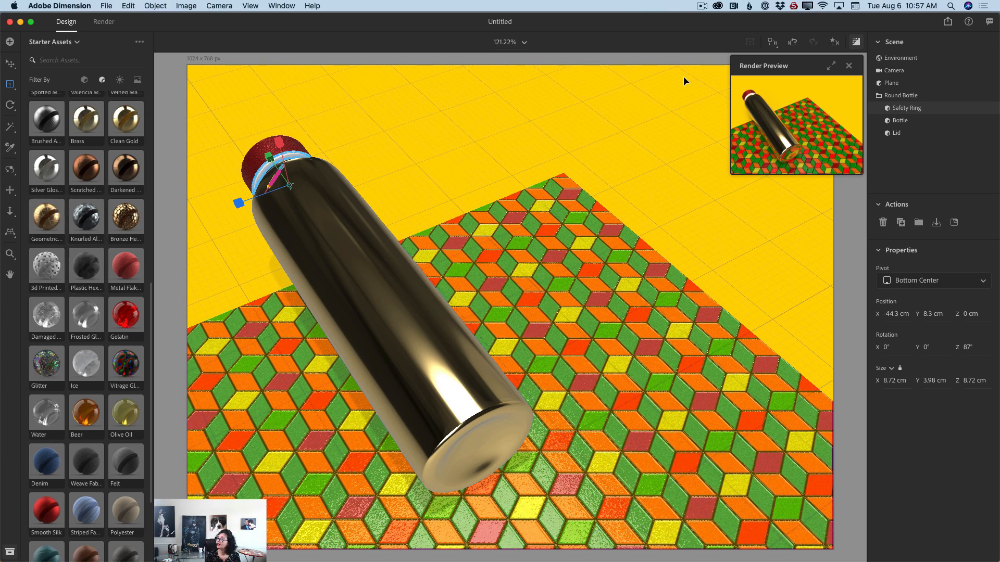
pyautogui.click(52, 224)
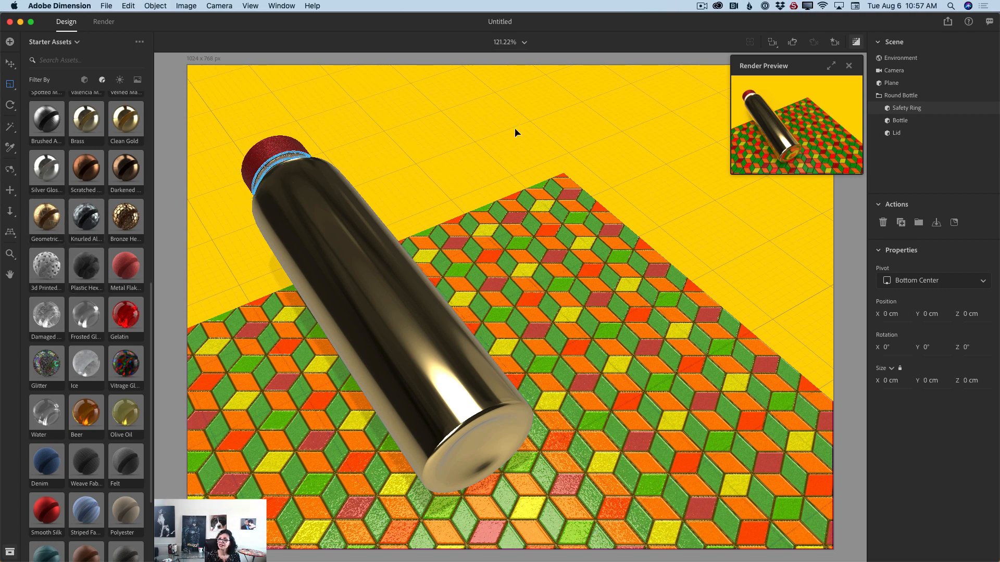
pyautogui.click(832, 66)
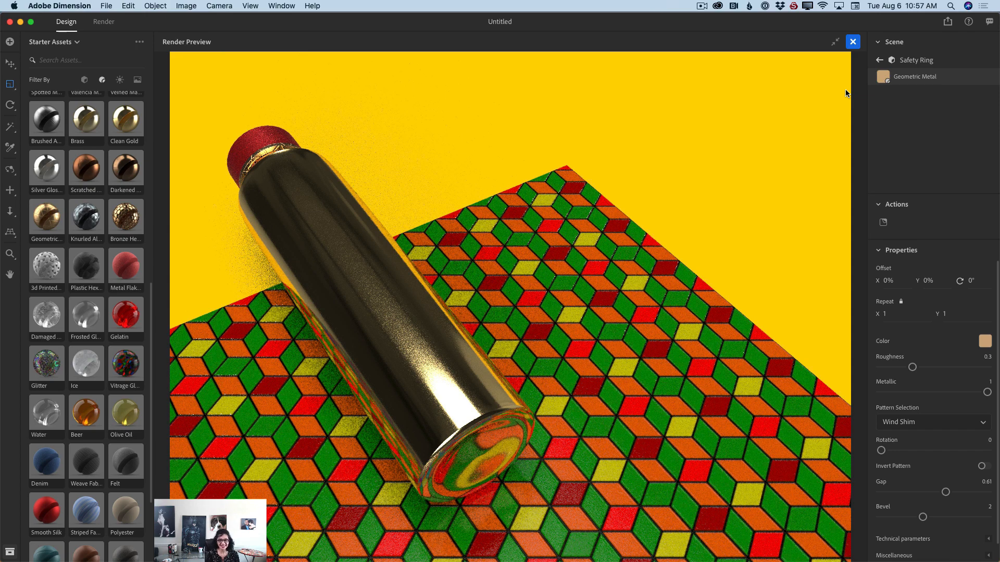
pyautogui.click(835, 42)
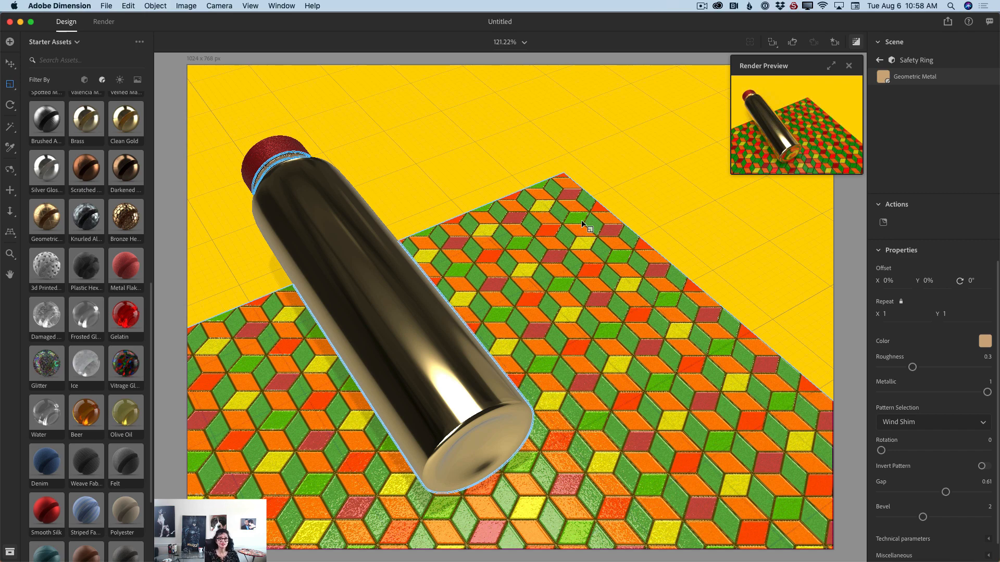
# Step: Place the Brand Logo image as a decal on the gold bottle body and shift it slightly toward the neck
pyautogui.click(137, 81)
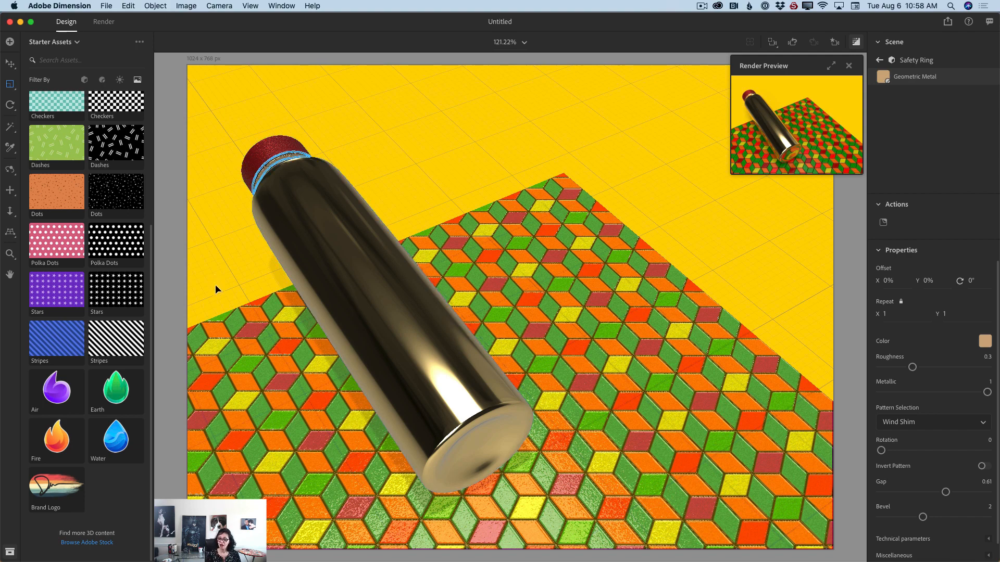
pyautogui.click(880, 62)
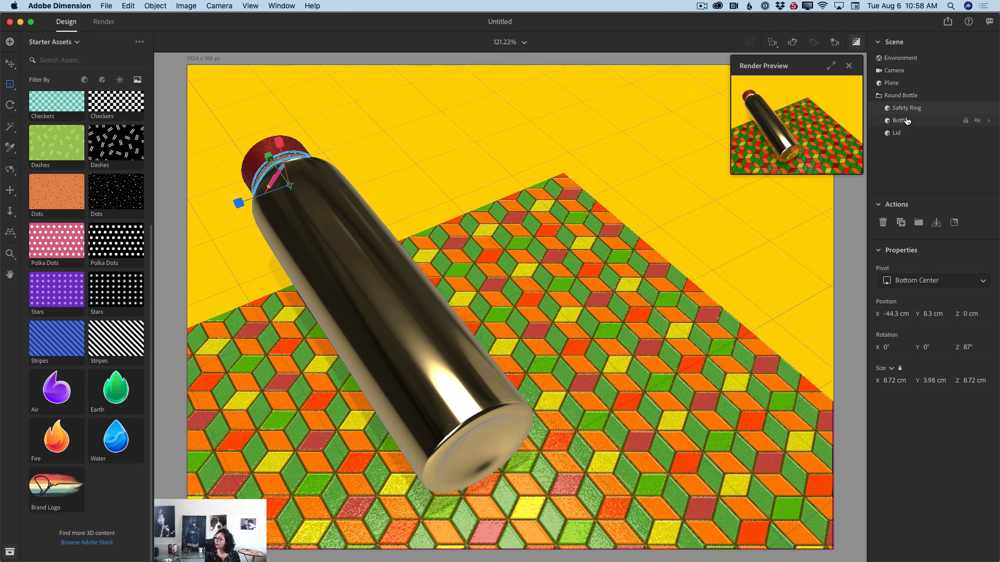
pyautogui.click(907, 123)
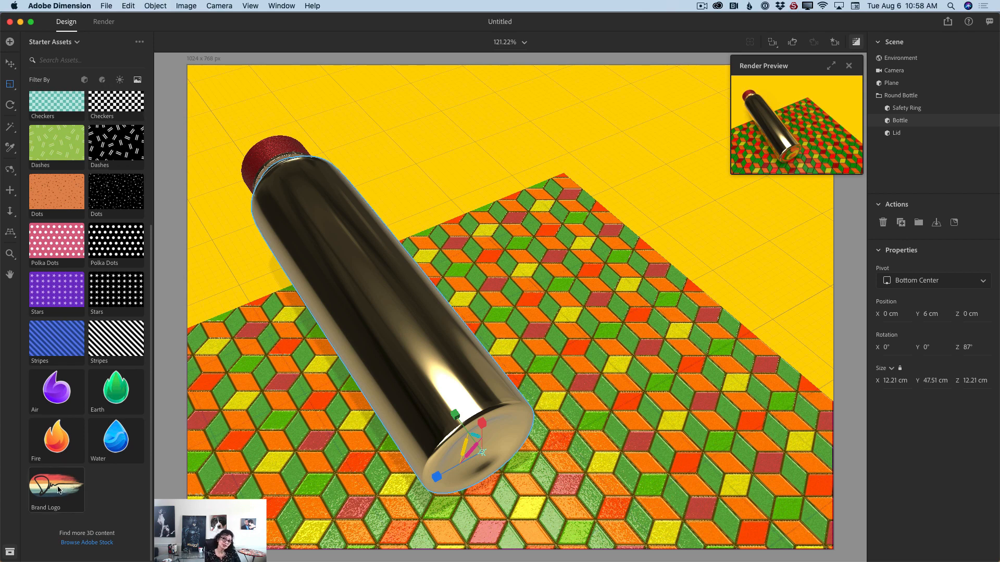
pyautogui.moveTo(55, 489); pyautogui.dragTo(372, 277)
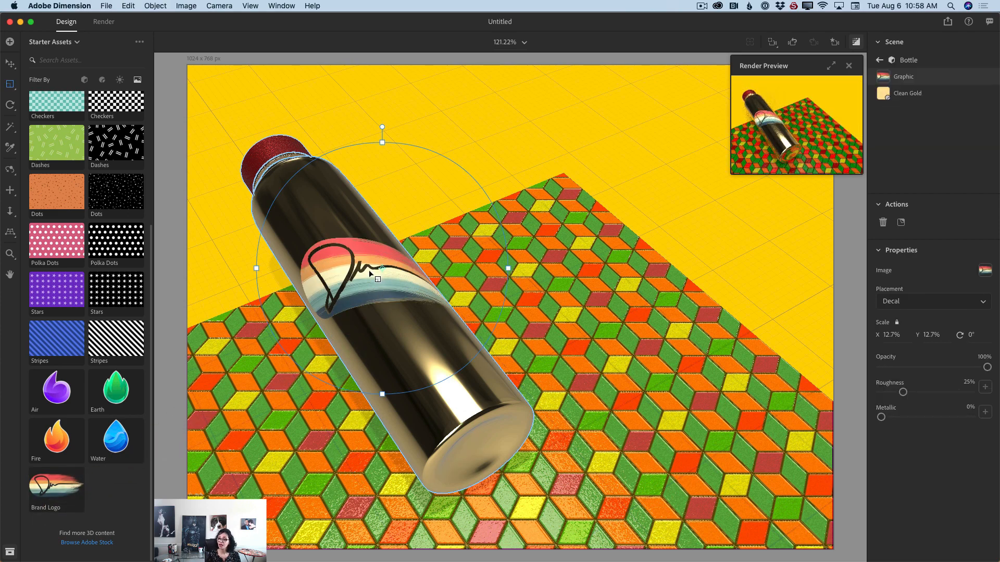
pyautogui.moveTo(388, 244); pyautogui.dragTo(352, 265)
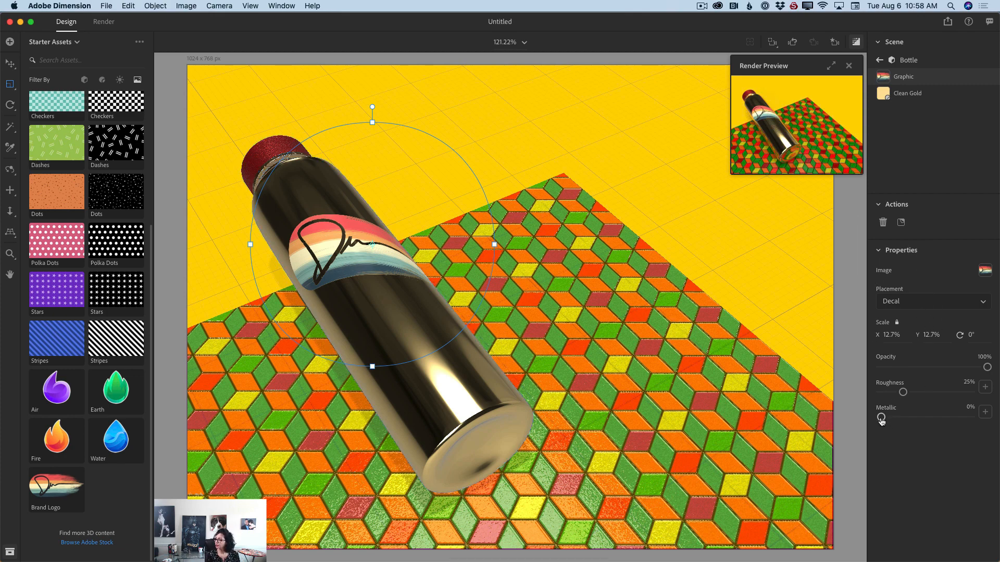
# Step: Set the logo decal's metallic value to 86% and roughness to 71%, and inspect the result in the enlarged render preview
pyautogui.moveTo(880, 418); pyautogui.dragTo(958, 417)
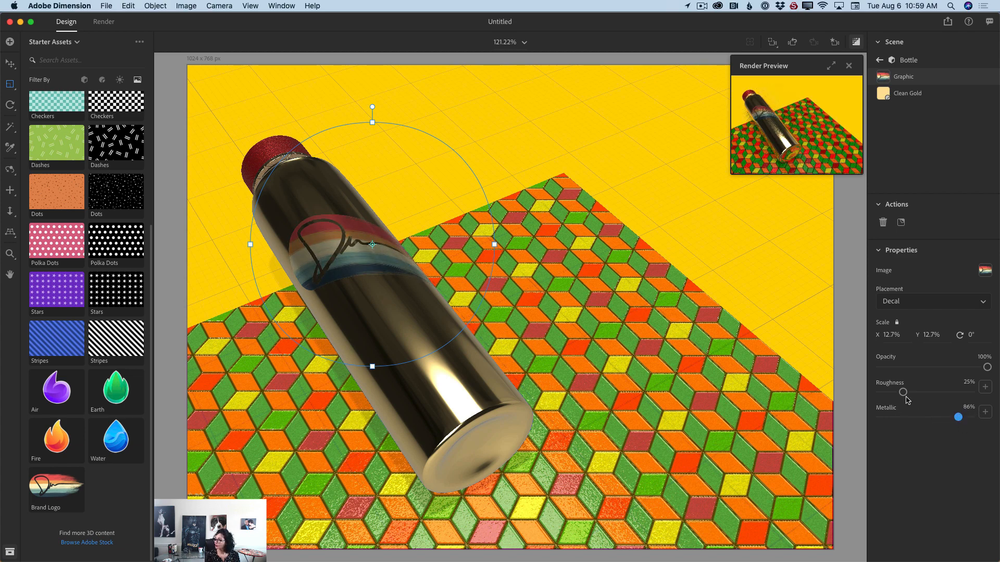
pyautogui.moveTo(903, 392); pyautogui.dragTo(944, 392)
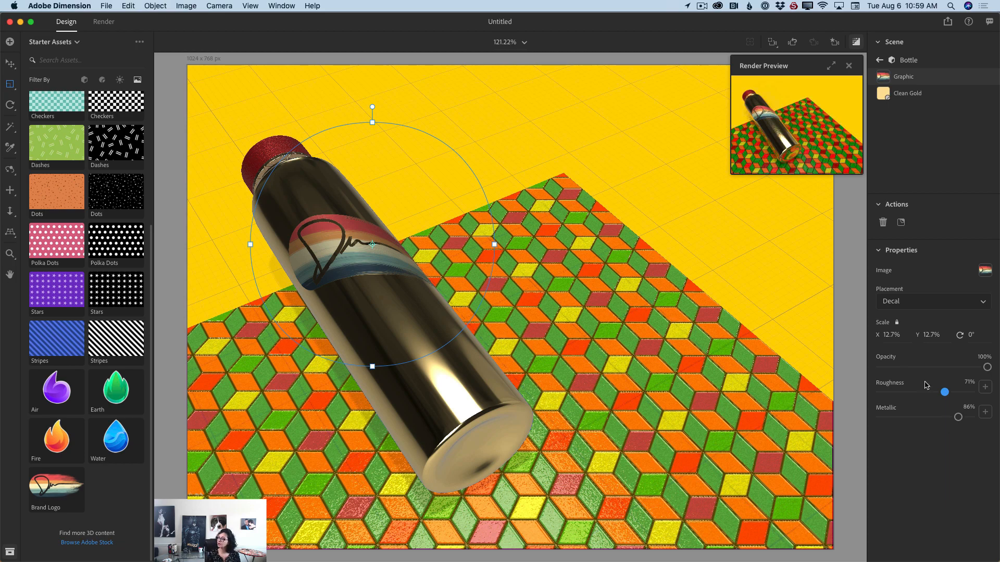
pyautogui.click(831, 65)
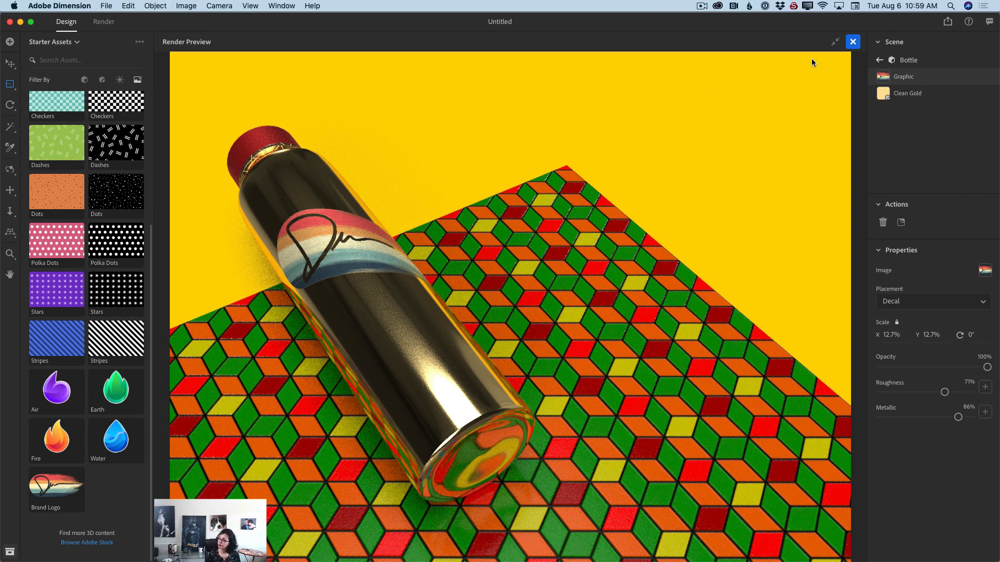
pyautogui.click(835, 42)
# Step: Lower the logo decal's opacity to 62% and inspect it in the enlarged render preview
pyautogui.moveTo(987, 367); pyautogui.dragTo(953, 369)
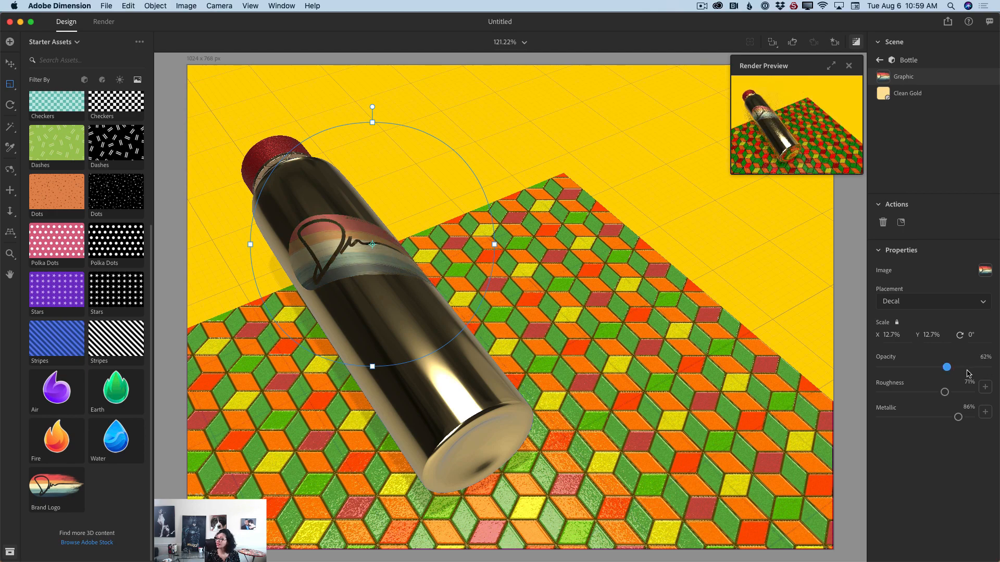
pyautogui.click(831, 66)
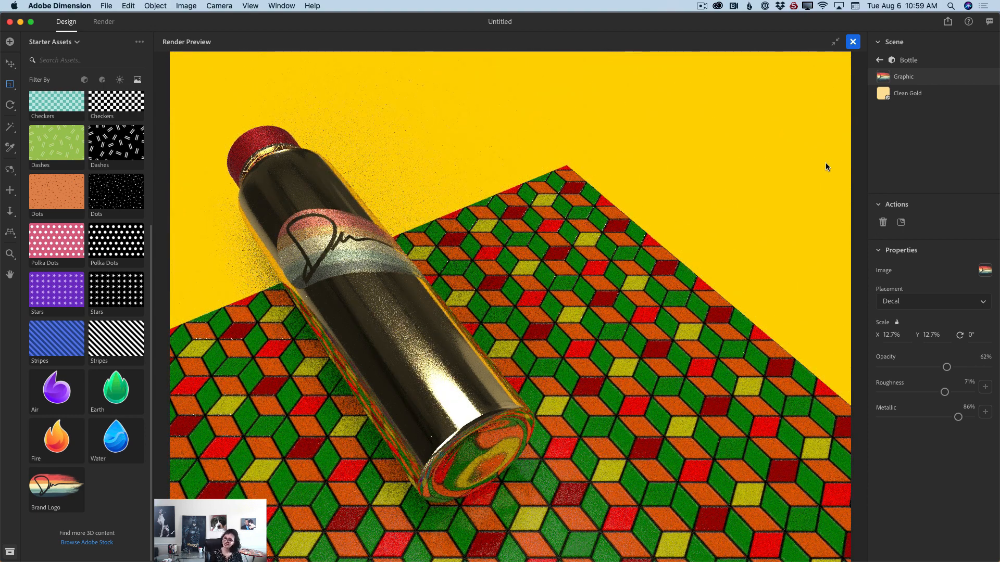
pyautogui.click(835, 42)
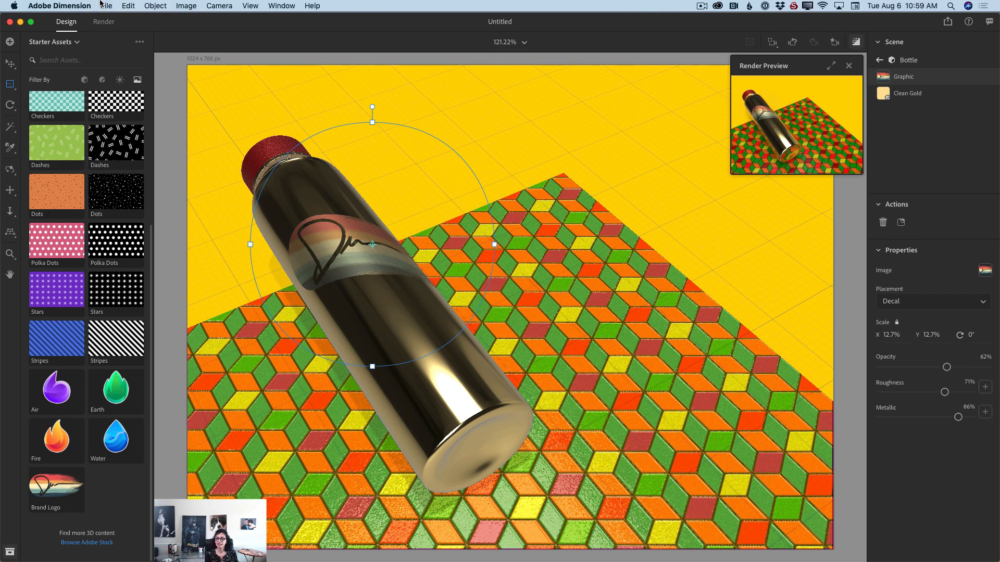
# Step: Light the scene with the pink-and-blue Studio Color Stage environment light and check the bottle's reflections in the enlarged render preview
pyautogui.click(119, 81)
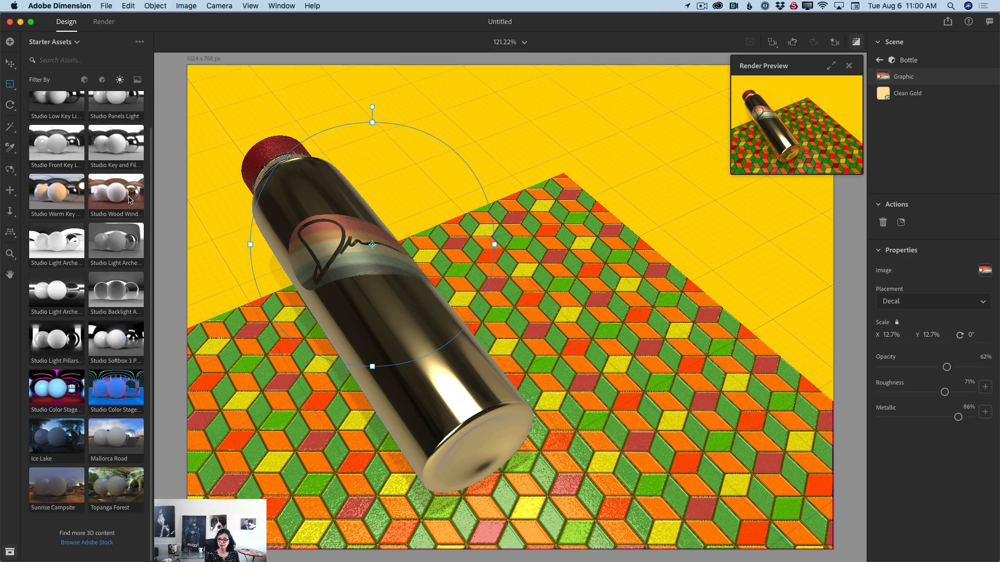
pyautogui.scroll(1, 152, 255)
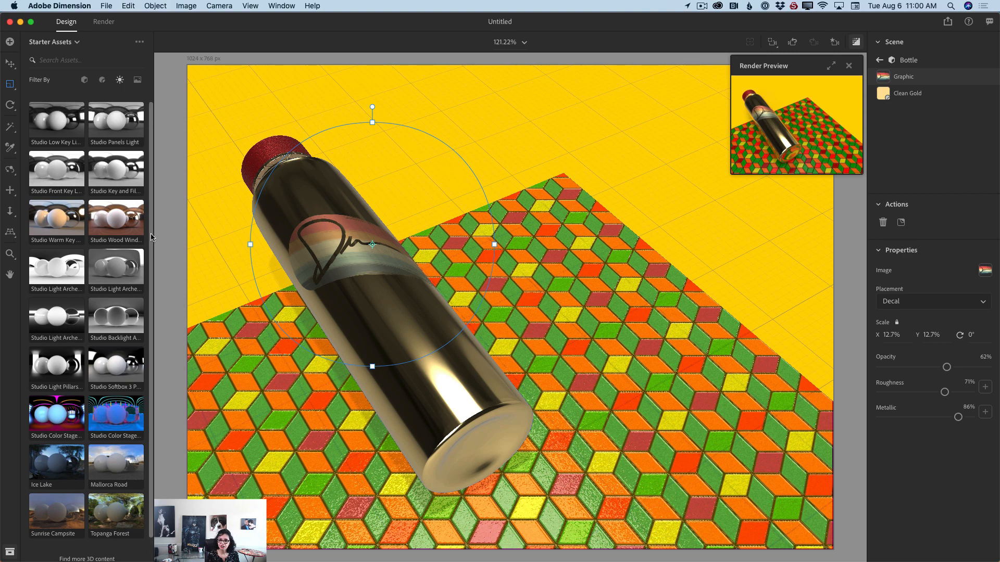
pyautogui.scroll(1, 152, 242)
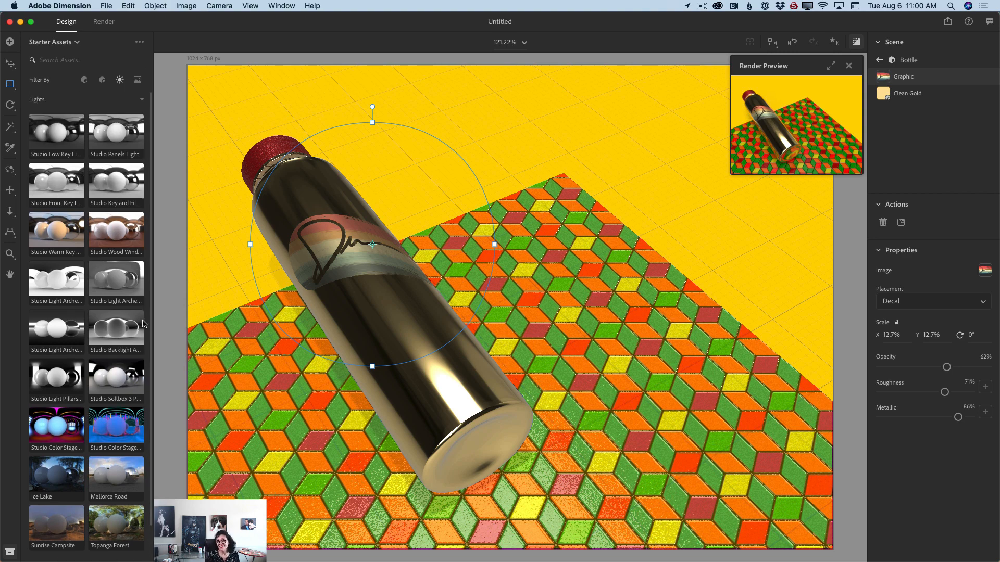
pyautogui.click(64, 426)
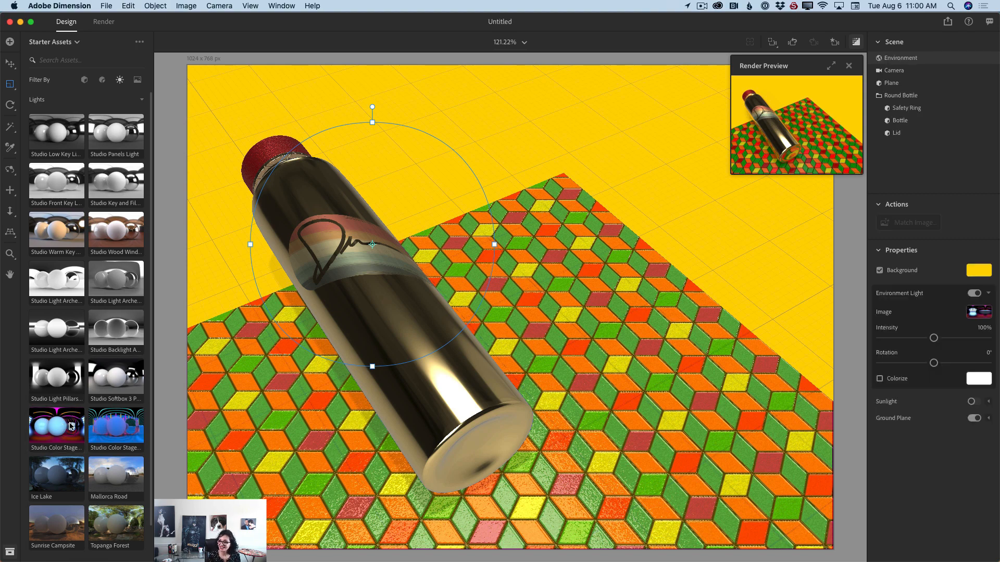
pyautogui.click(831, 65)
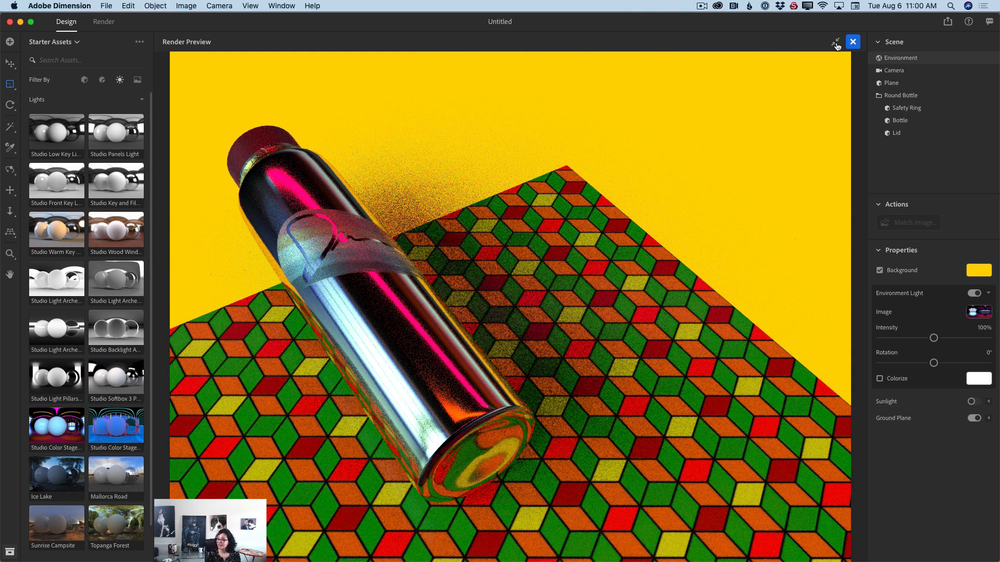
pyautogui.click(835, 43)
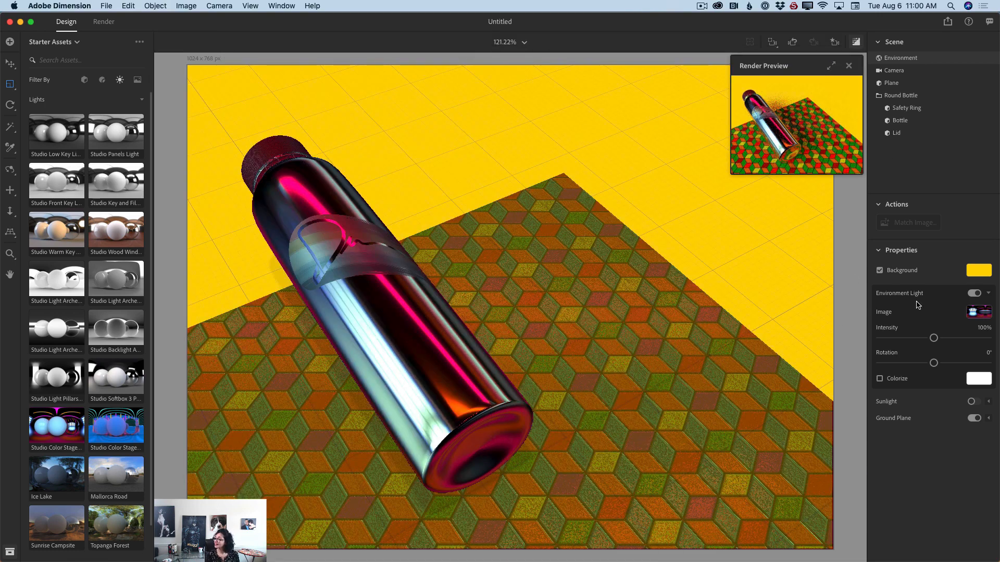
# Step: Raise the environment light's intensity to 151% and rotate it to 66.4°
pyautogui.moveTo(934, 338); pyautogui.dragTo(953, 362)
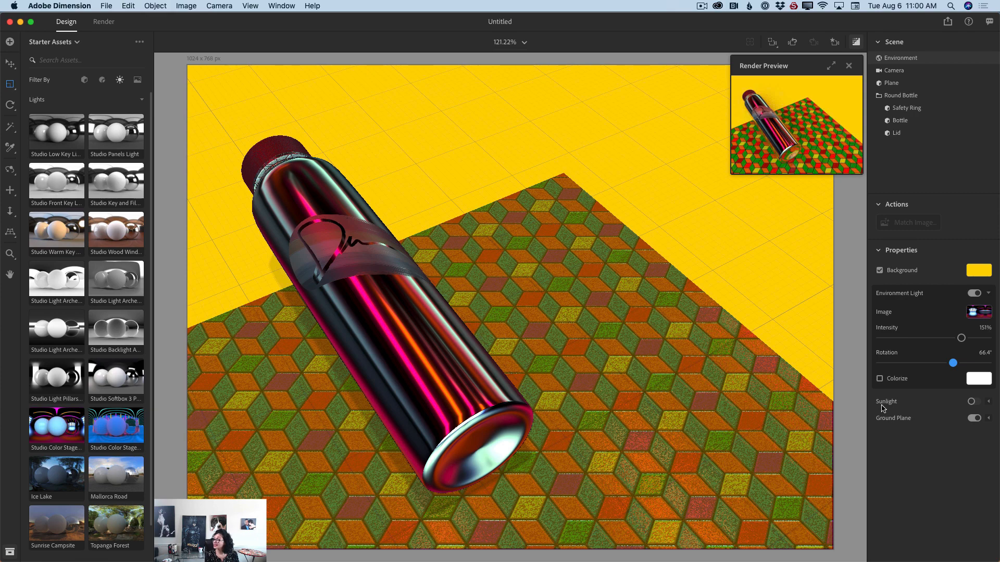
# Step: Enable sunlight with 113% intensity, 0% cloudiness, 65.53° height and 45.44° rotation, and inspect the lighting in the enlarged render preview
pyautogui.click(973, 402)
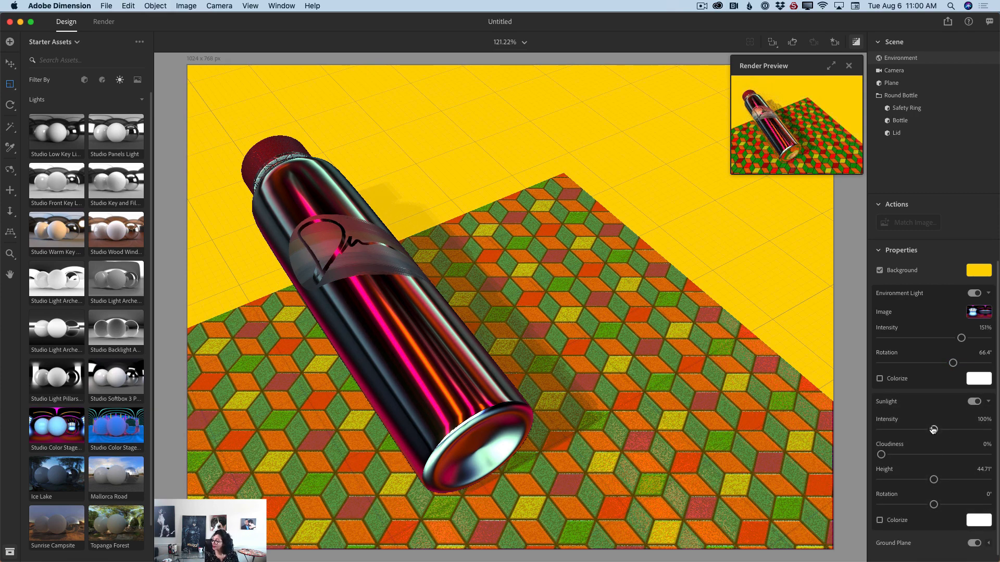
pyautogui.moveTo(934, 430); pyautogui.dragTo(941, 429)
pyautogui.moveTo(881, 454)
pyautogui.mouseDown()
pyautogui.moveTo(892, 454)
pyautogui.moveTo(878, 455)
pyautogui.mouseUp()
pyautogui.moveTo(938, 477)
pyautogui.mouseDown()
pyautogui.moveTo(960, 475)
pyautogui.moveTo(911, 479)
pyautogui.moveTo(958, 480)
pyautogui.mouseUp()
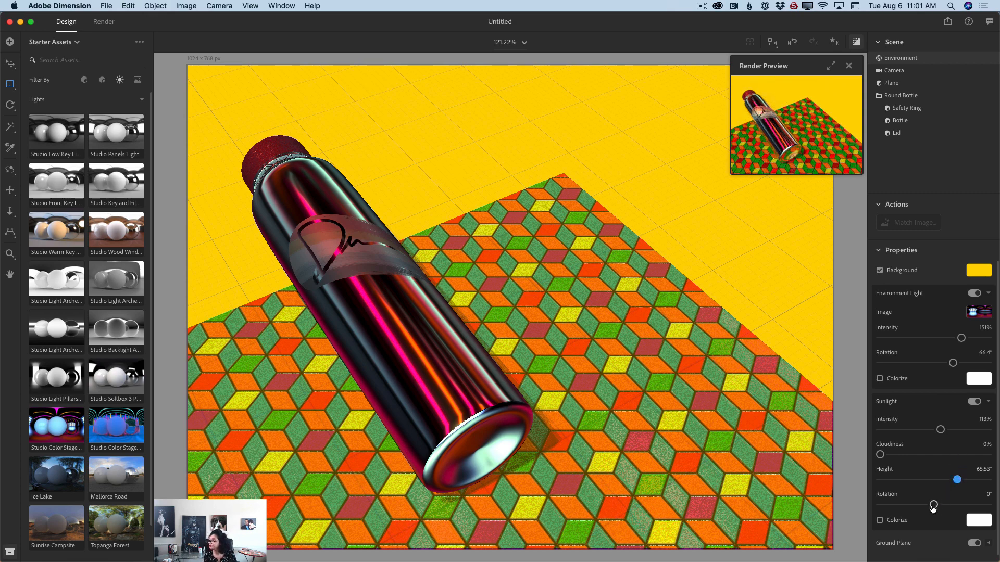
pyautogui.moveTo(934, 505)
pyautogui.mouseDown()
pyautogui.moveTo(956, 503)
pyautogui.moveTo(947, 504)
pyautogui.mouseUp()
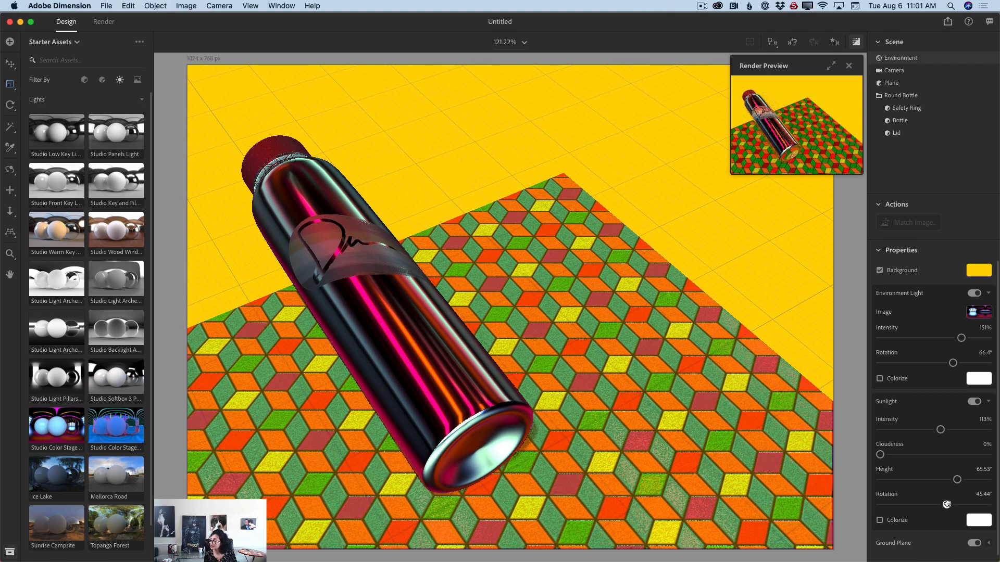
pyautogui.click(832, 66)
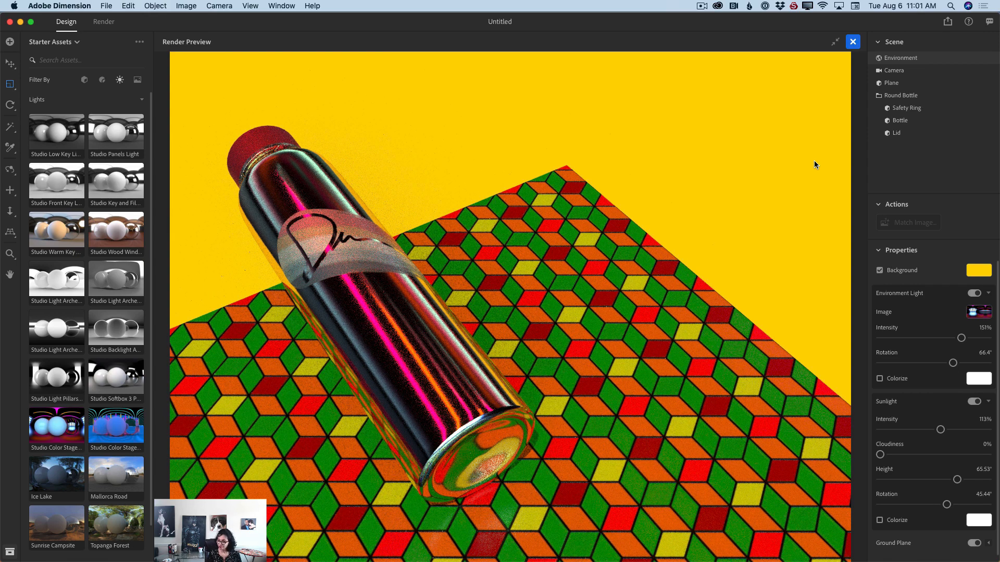
pyautogui.click(836, 42)
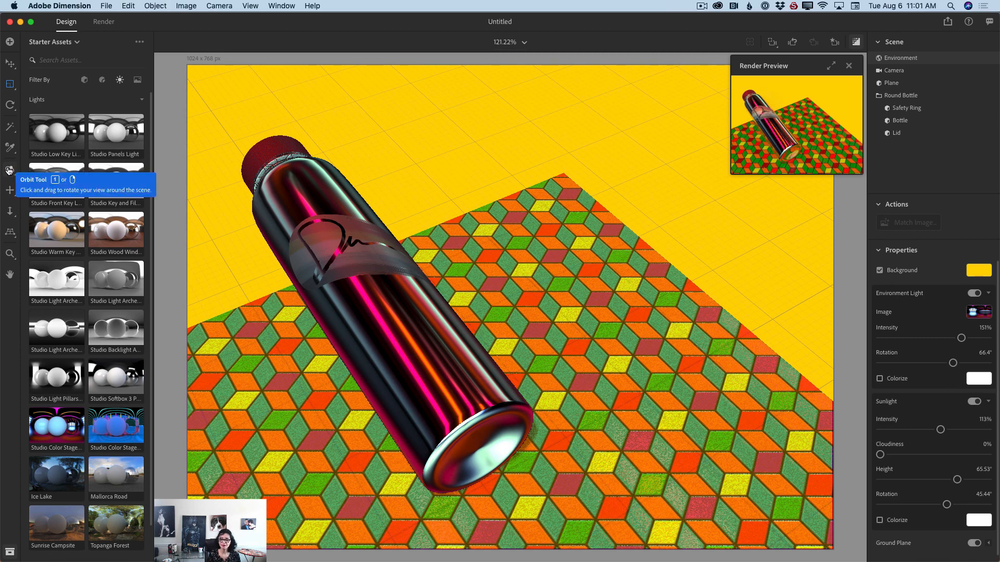
# Step: Orbit the camera to a lower angle, check the bottle in the enlarged render preview, and orbit back to a higher view
pyautogui.click(9, 170)
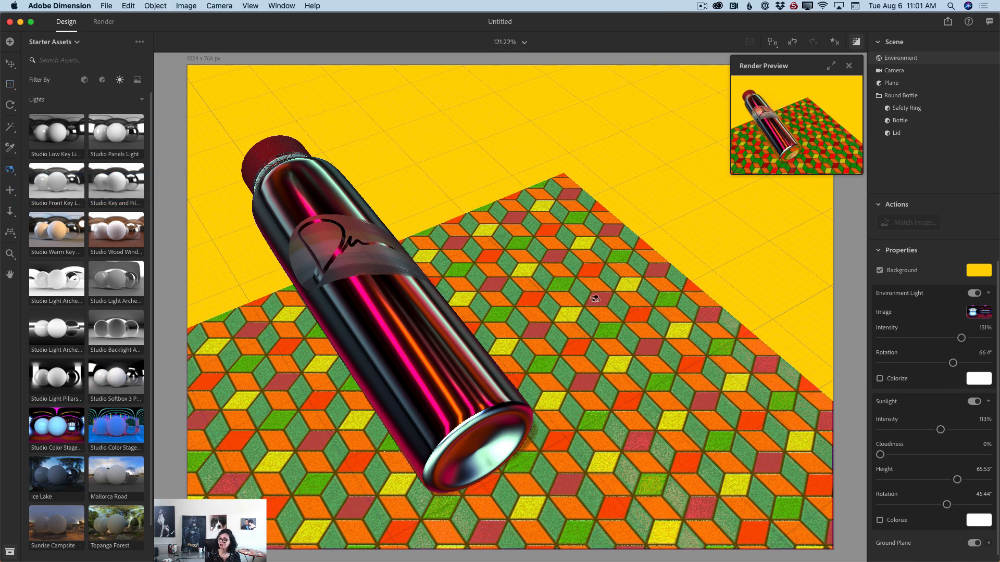
pyautogui.moveTo(585, 305); pyautogui.dragTo(598, 259)
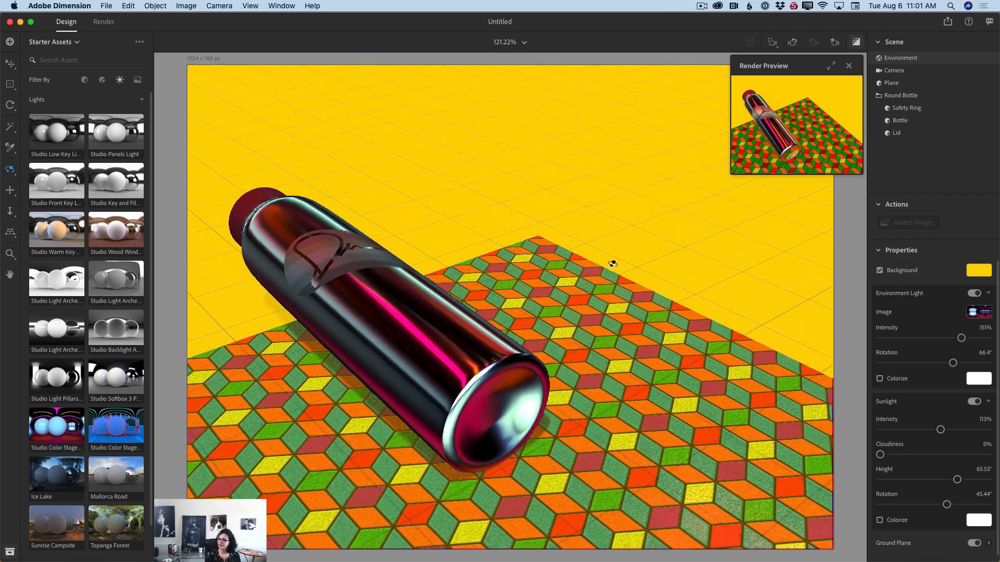
pyautogui.click(832, 66)
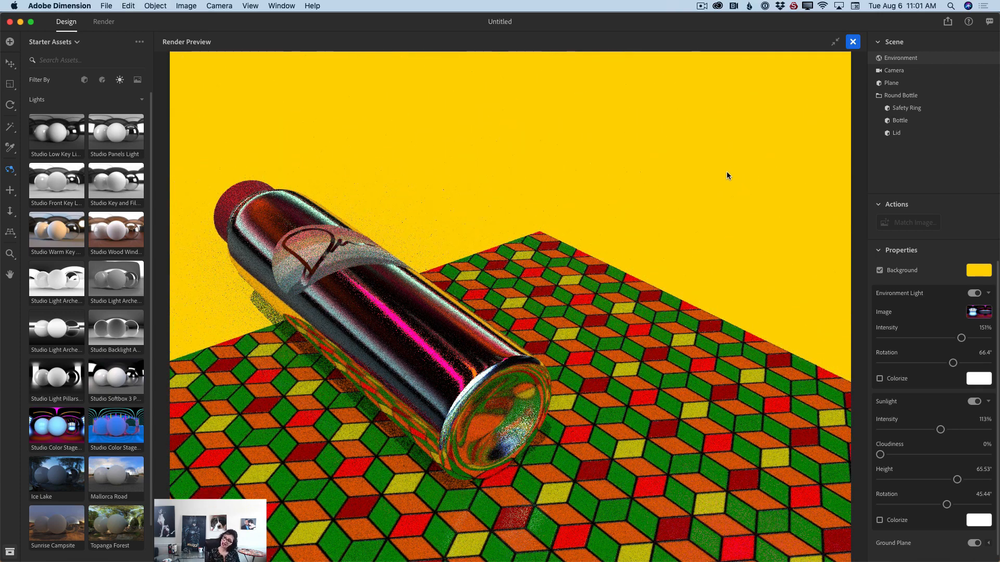
pyautogui.click(836, 42)
pyautogui.moveTo(628, 299); pyautogui.dragTo(589, 344)
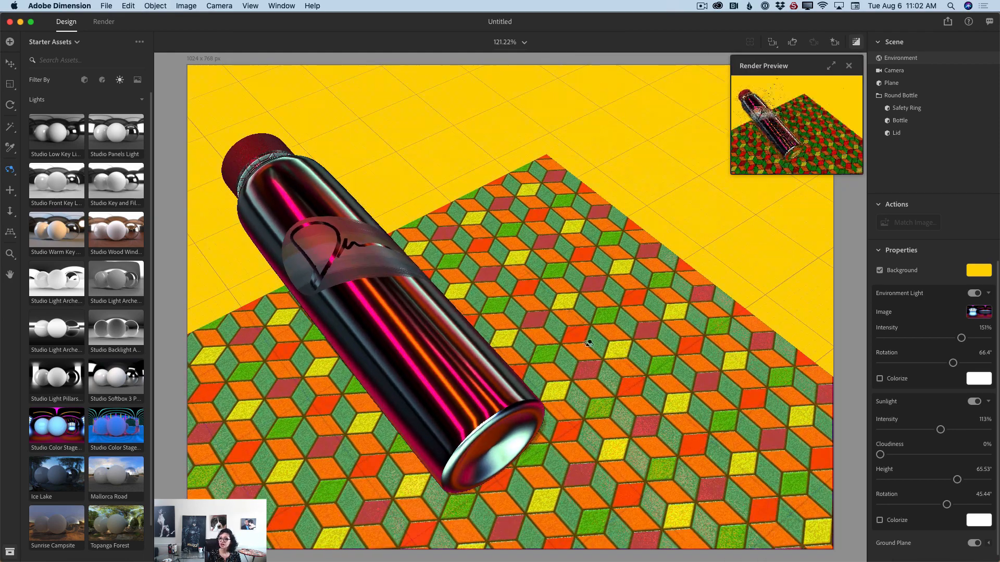
# Step: Select the whole Round Bottle group in the scene with the move tool active
pyautogui.click(10, 64)
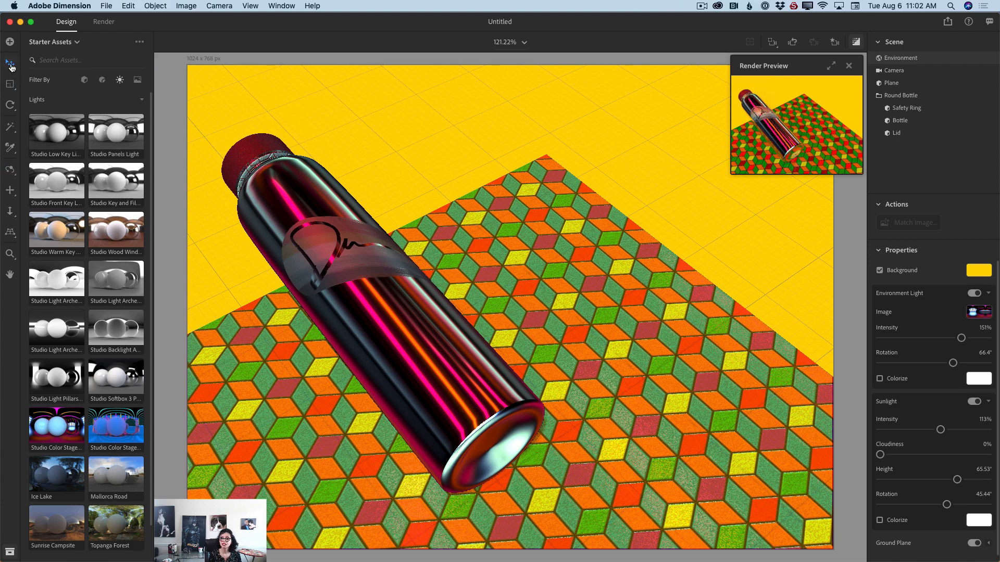
pyautogui.click(518, 425)
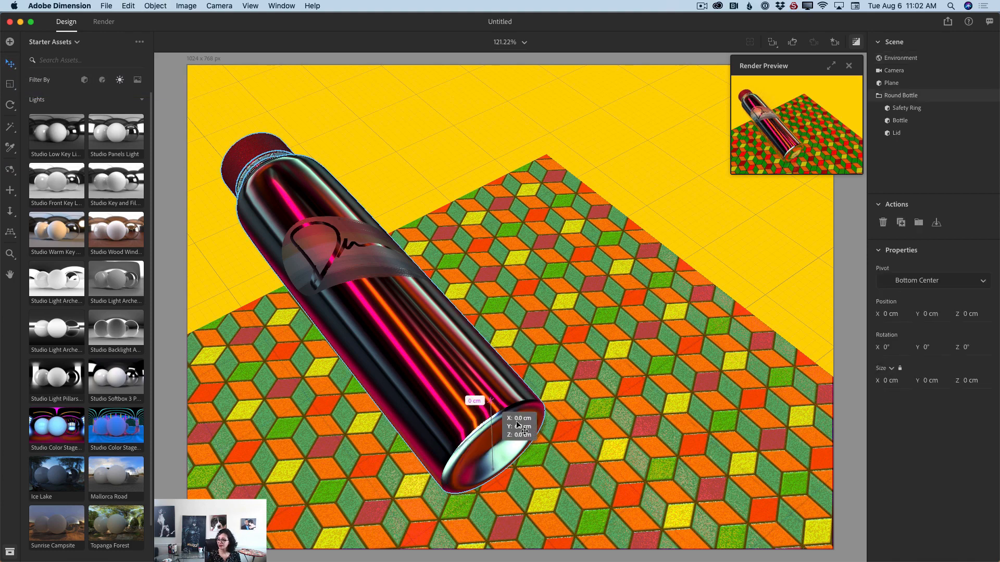
pyautogui.moveTo(482, 454); pyautogui.dragTo(497, 432)
pyautogui.click(128, 6)
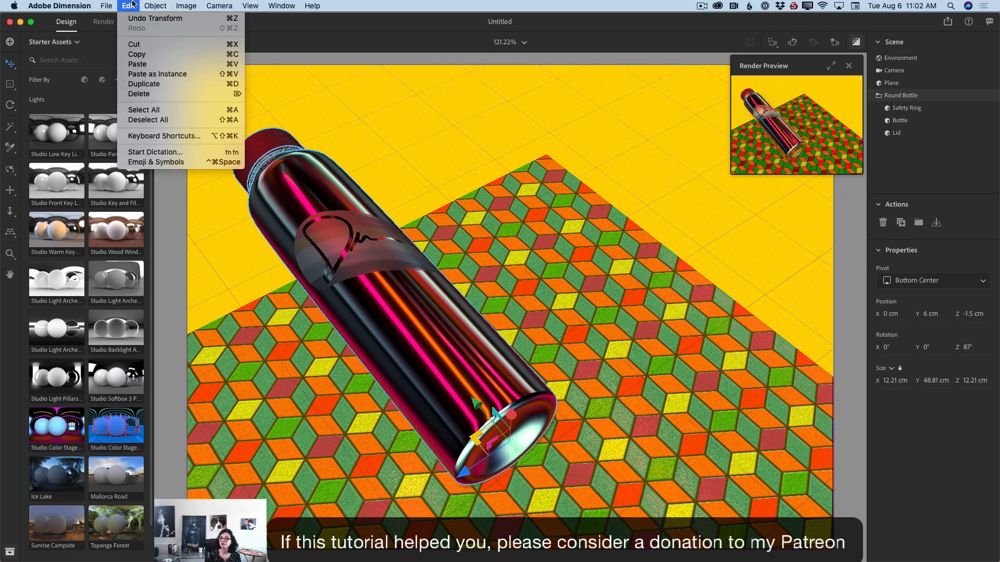
pyautogui.click(138, 18)
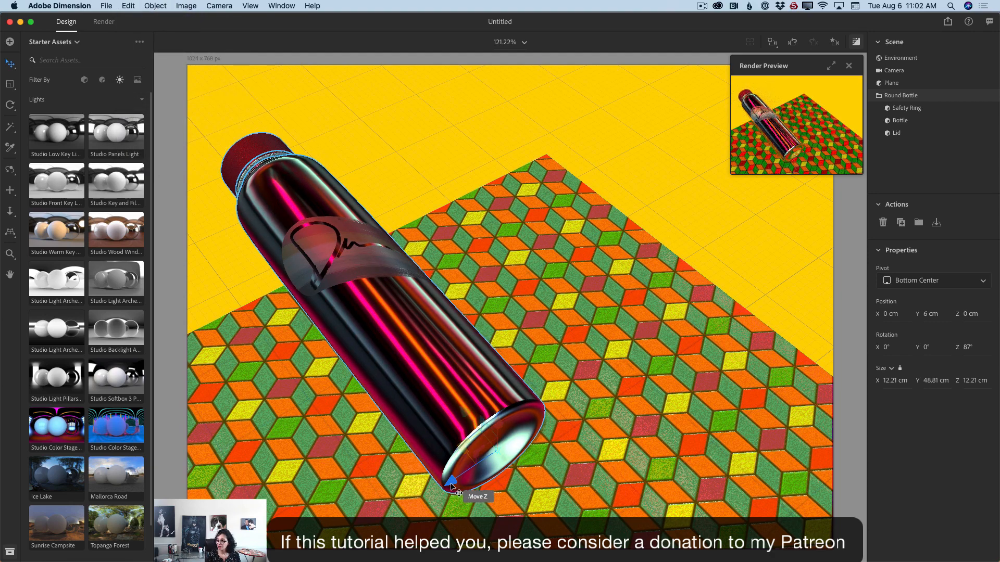
# Step: Move the bottle along the Z axis to -7 cm and inspect its placement in the enlarged render preview
pyautogui.moveTo(451, 487); pyautogui.dragTo(529, 463)
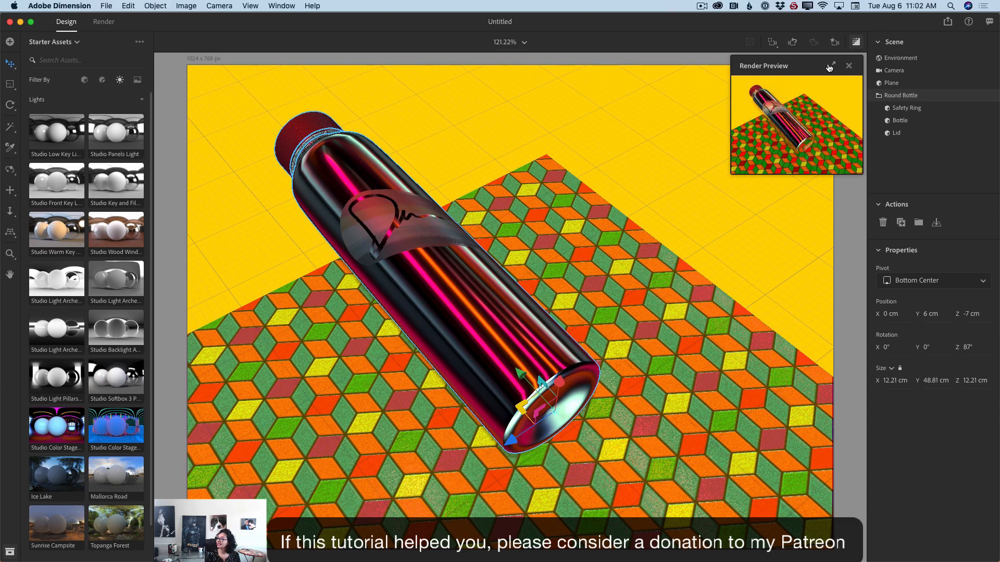
pyautogui.click(831, 66)
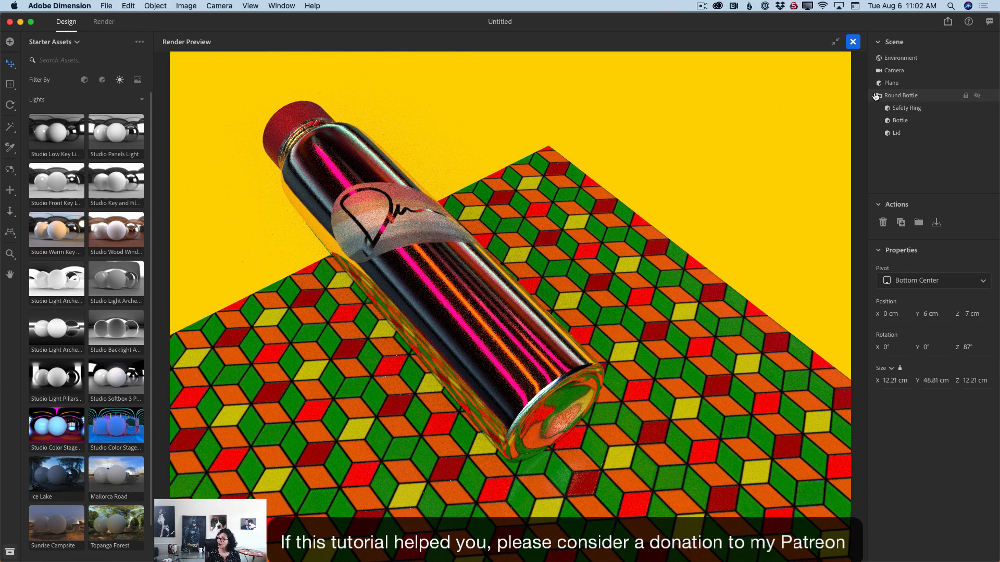
pyautogui.click(836, 41)
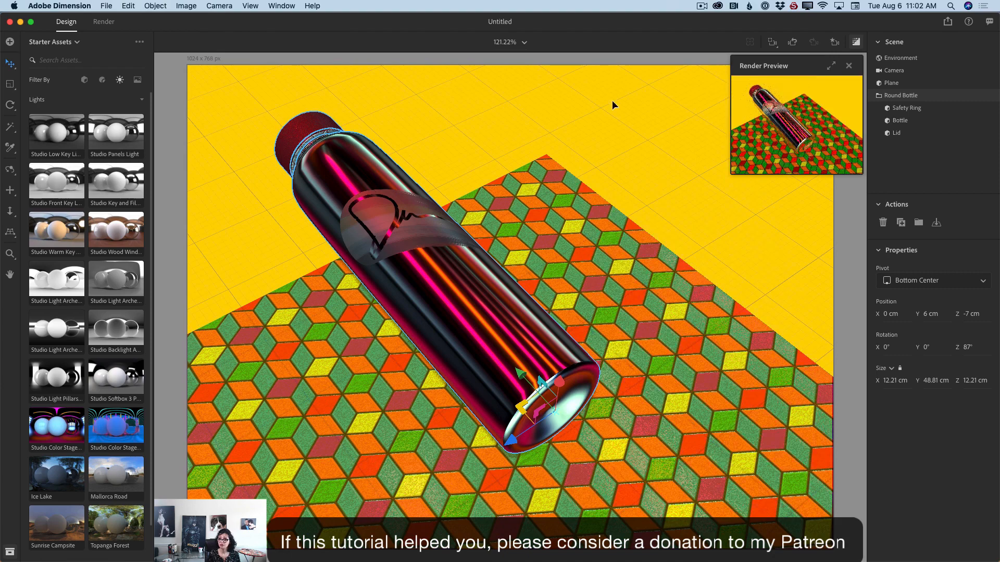